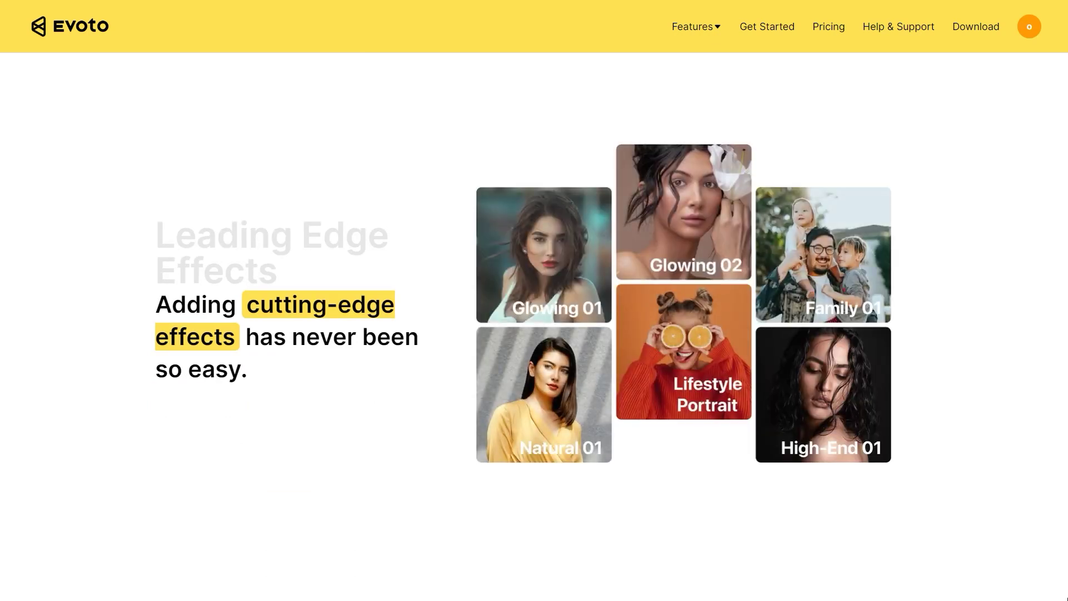
- Look through the website's feature sections, from Portrait Retouching and Advanced Color Editing to Background Adjustments and Exclusive Presets
scroll(535, 300, down, 3)
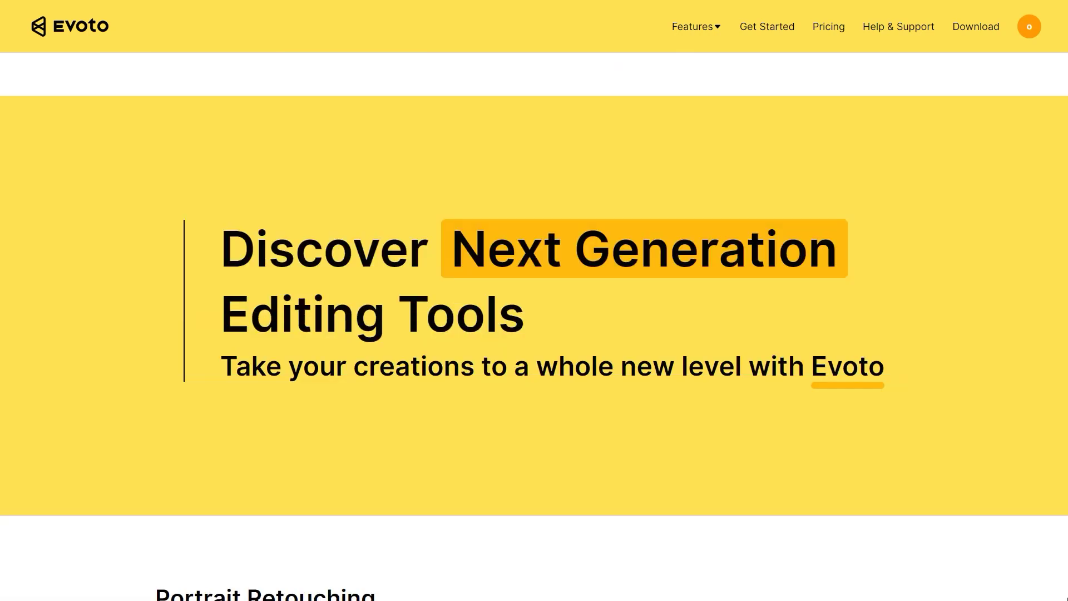
scroll(534, 300, down, 1)
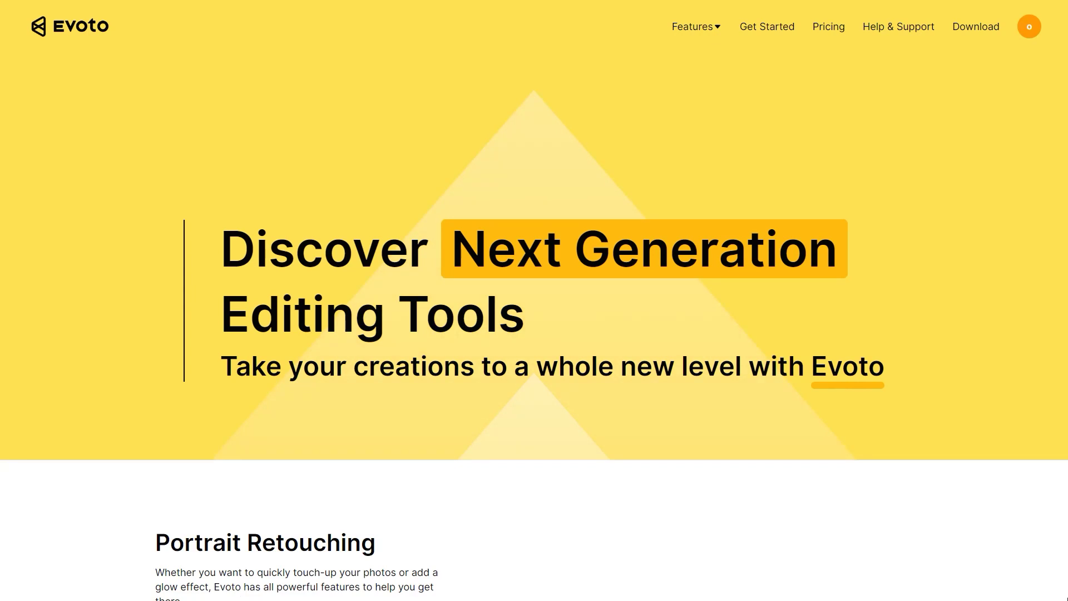
scroll(535, 301, down, 6)
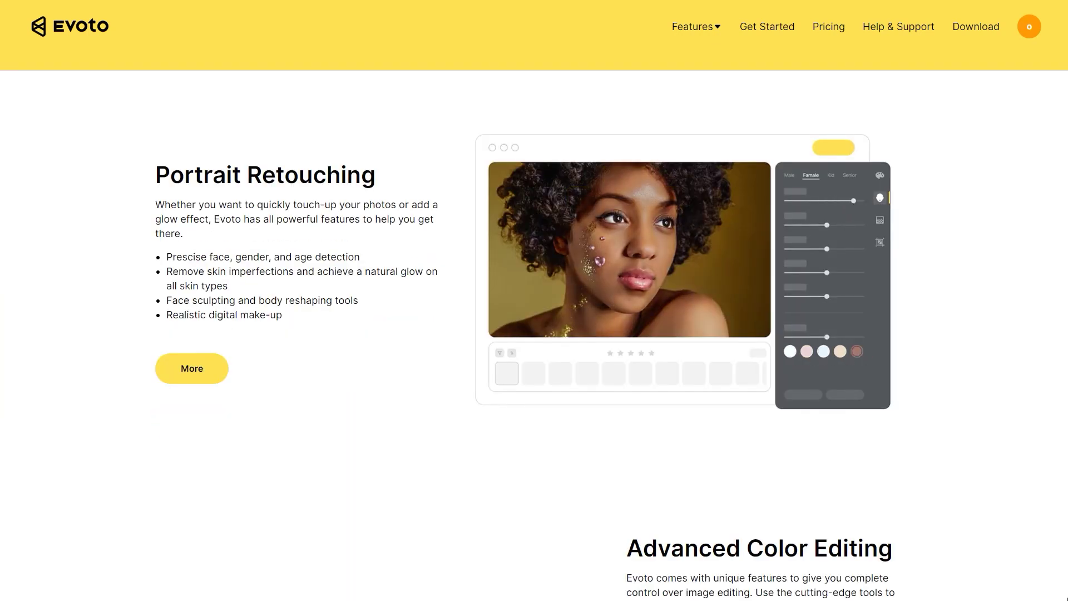
scroll(535, 301, down, 6)
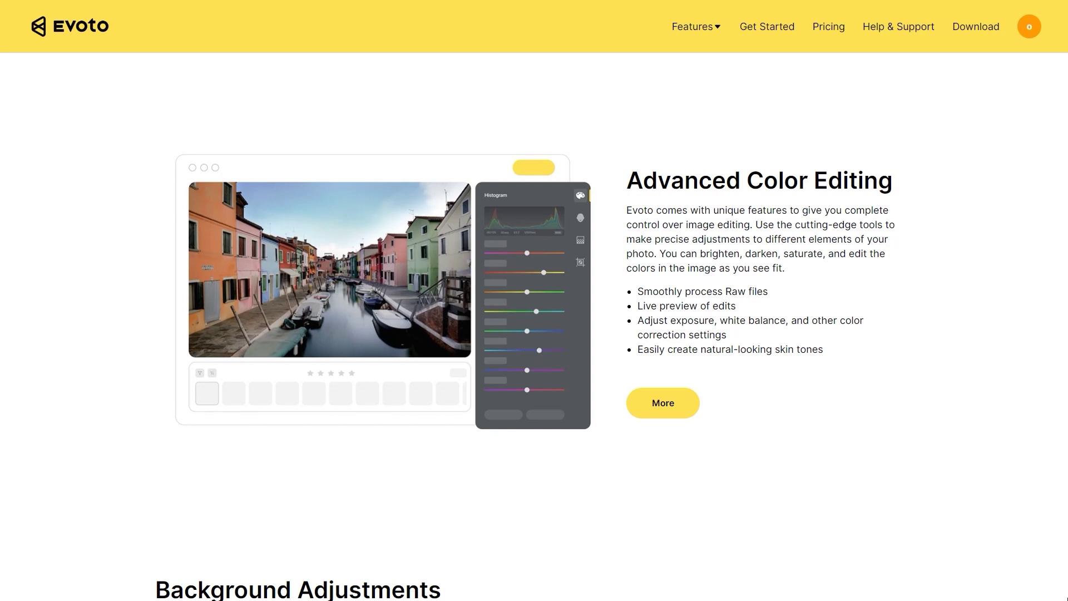
scroll(534, 300, down, 6)
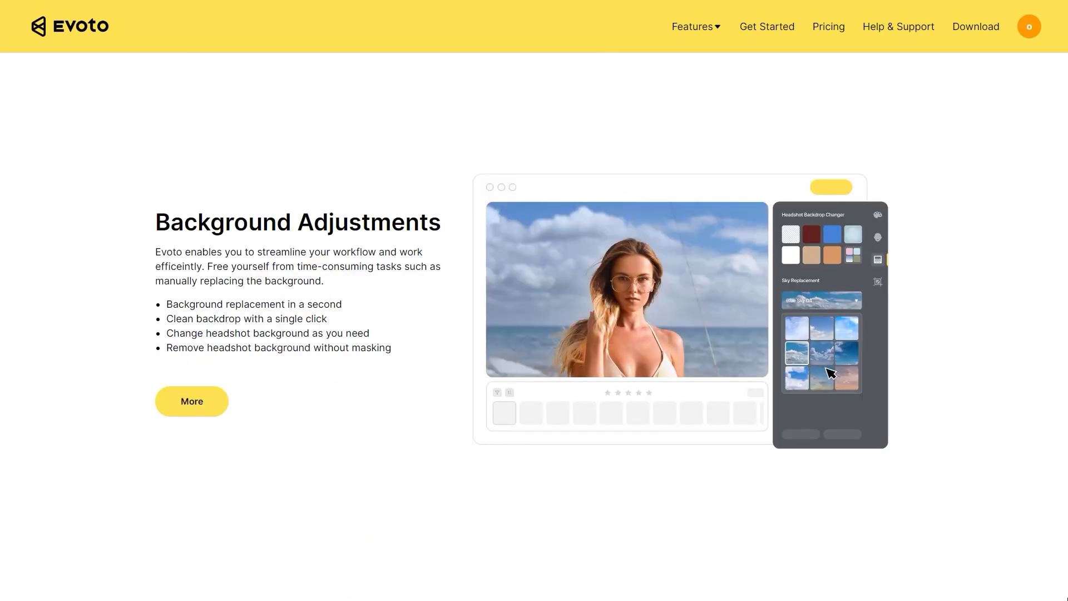
scroll(534, 301, down, 6)
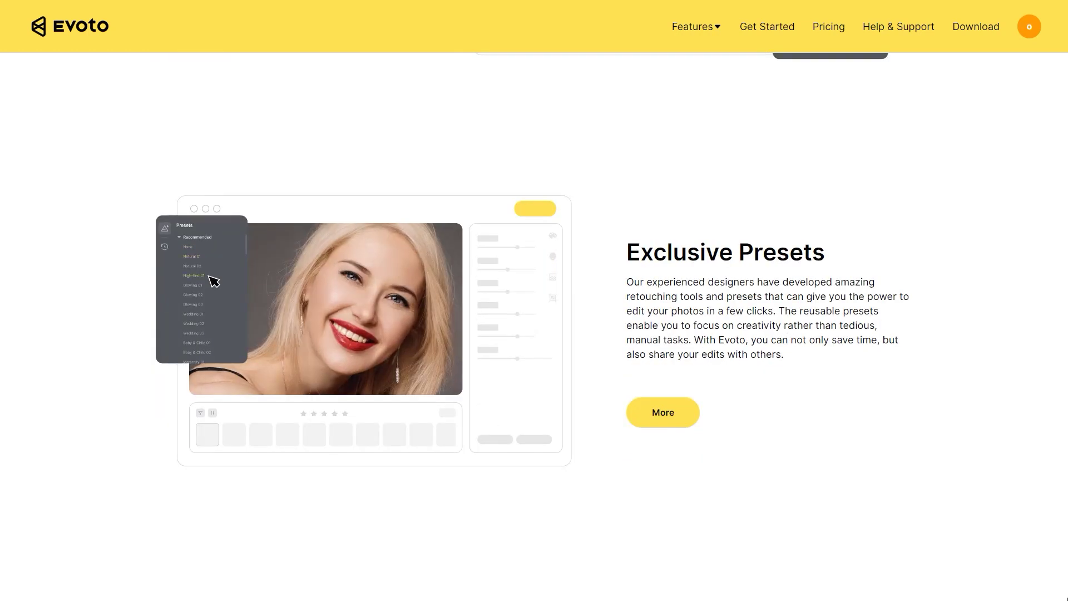
scroll(535, 301, down, 6)
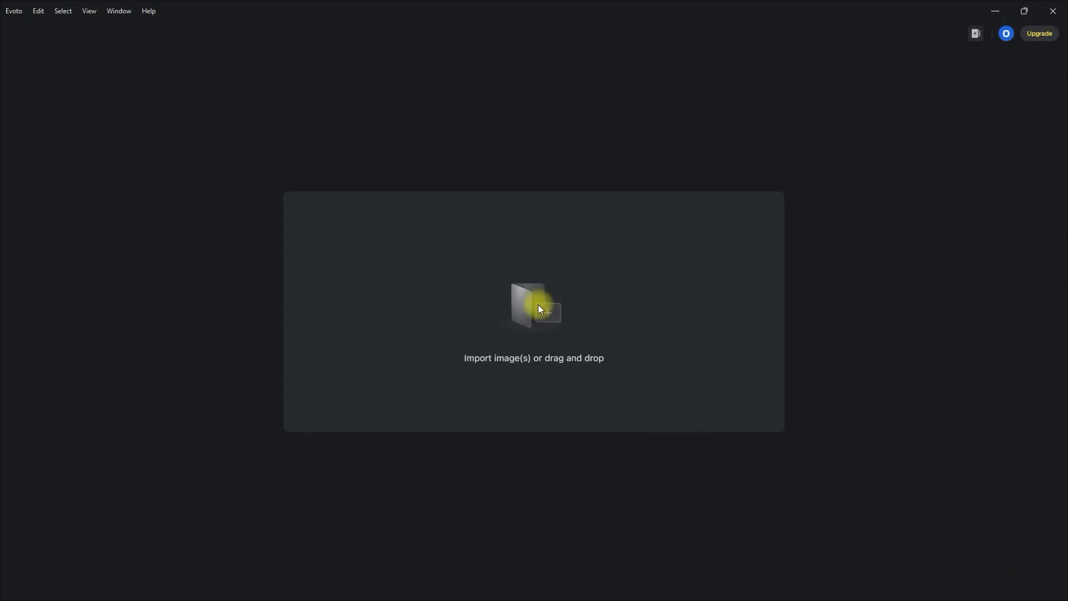
- In the Evoto desktop app, create a project named Retouching Test and import all the images from the Samples folder
click(539, 305)
text(Retouching Test)
click(631, 343)
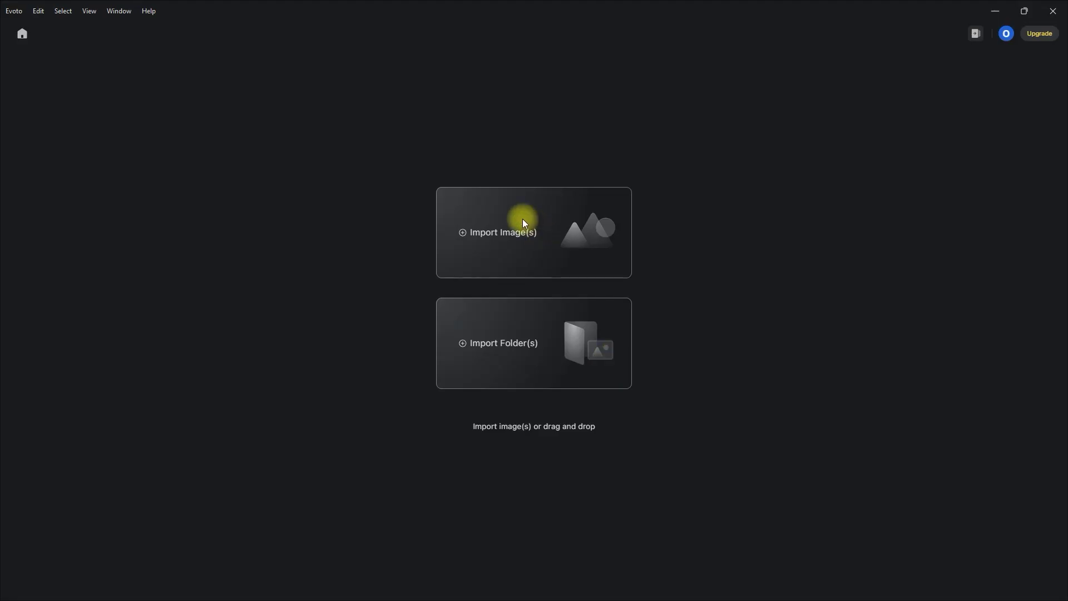
click(524, 223)
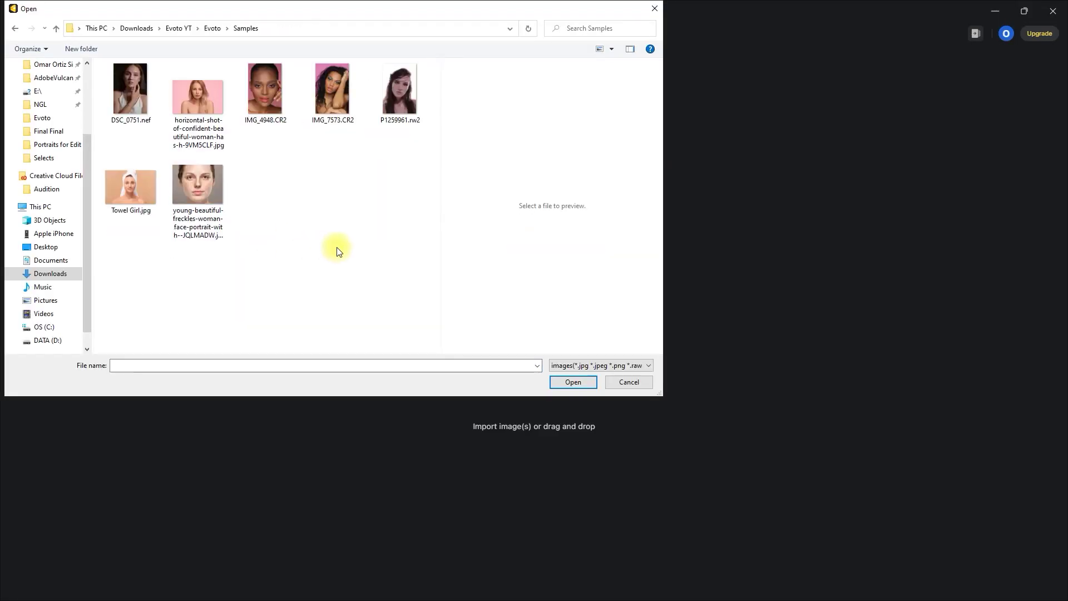
key(ctrl+a)
click(584, 383)
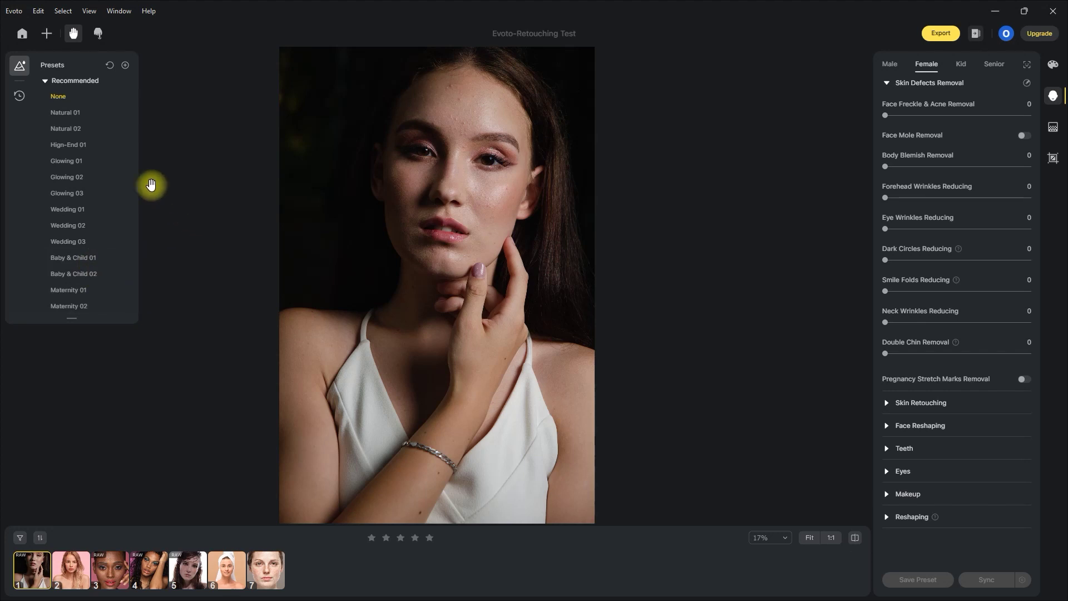
- Apply the Hign-End 01 preset to the first photo and compare its before and after versions, whole and close up
click(85, 144)
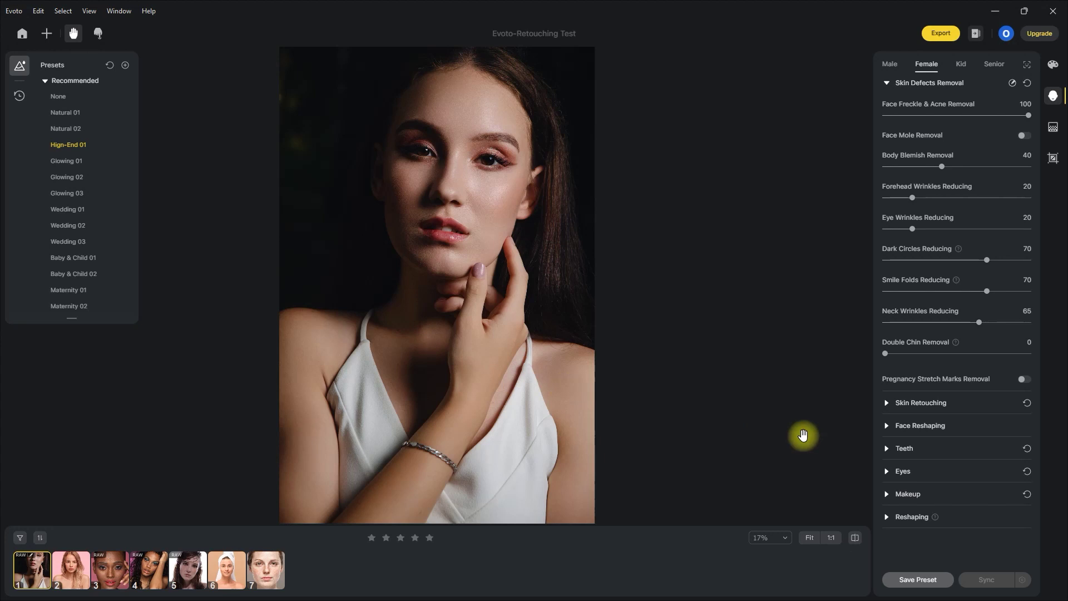
click(855, 538)
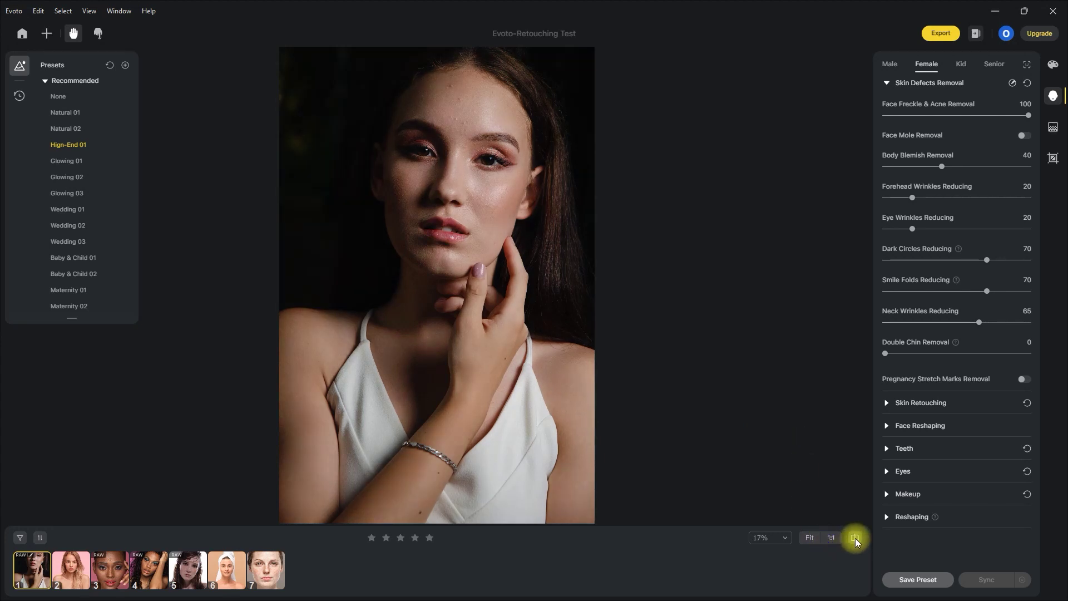
click(855, 539)
click(856, 538)
scroll(522, 217, up, 3)
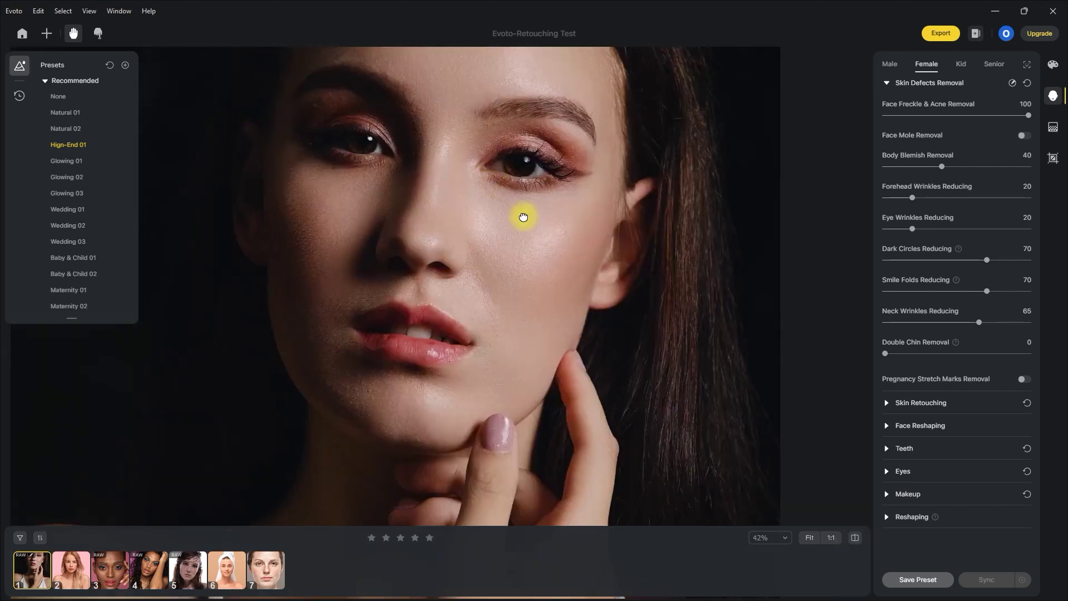
click(855, 538)
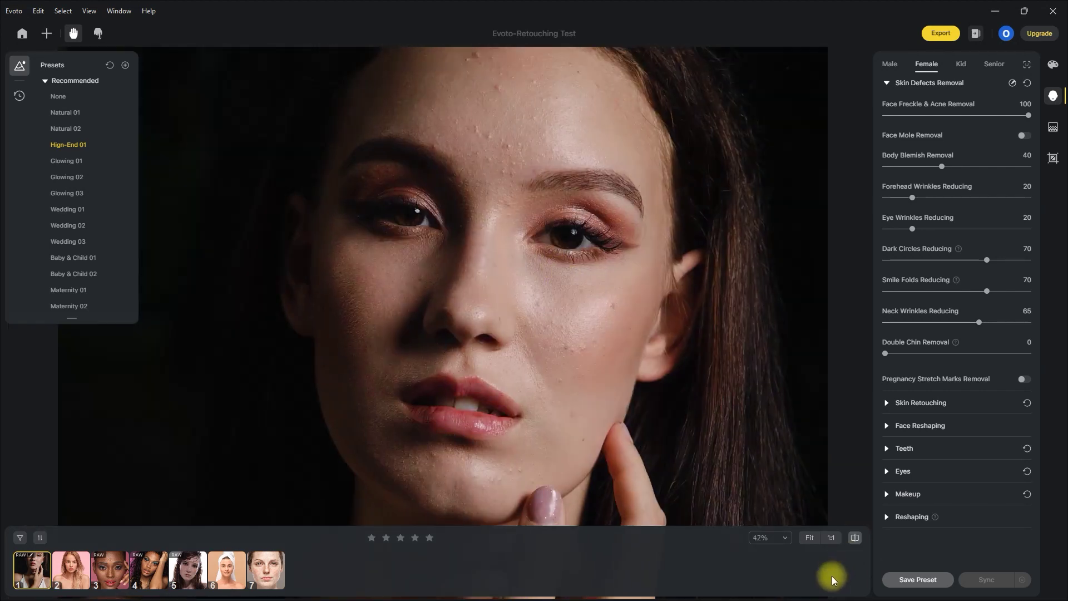
click(856, 539)
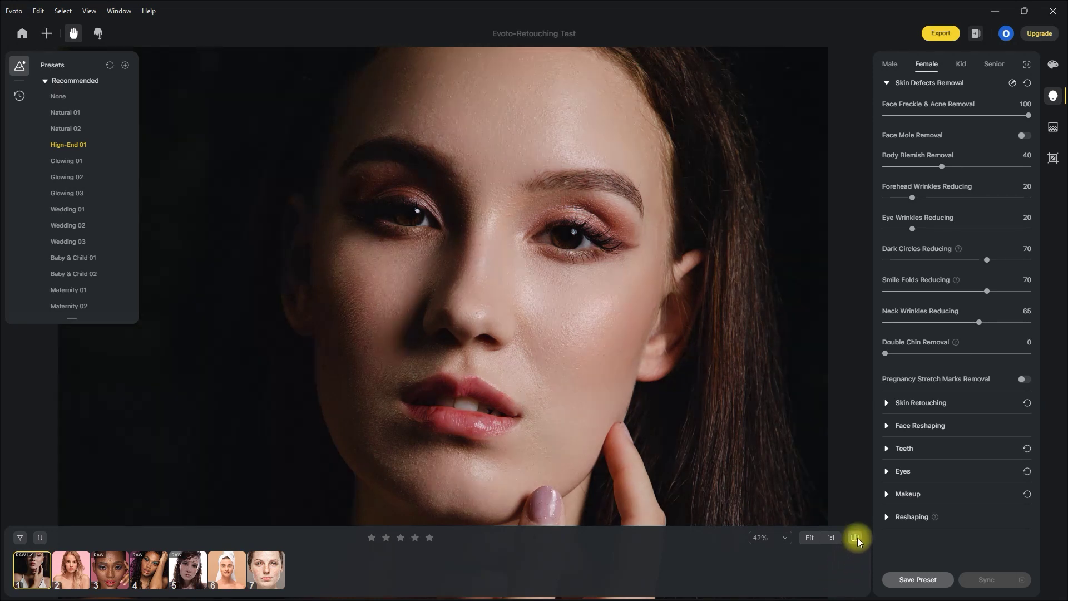
click(857, 538)
click(857, 539)
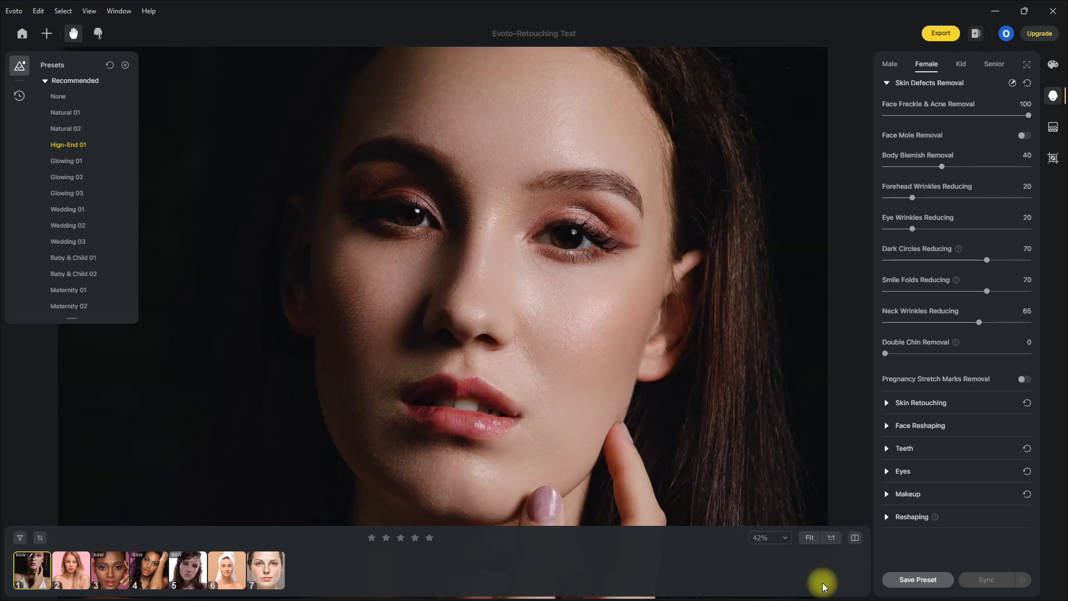
click(805, 539)
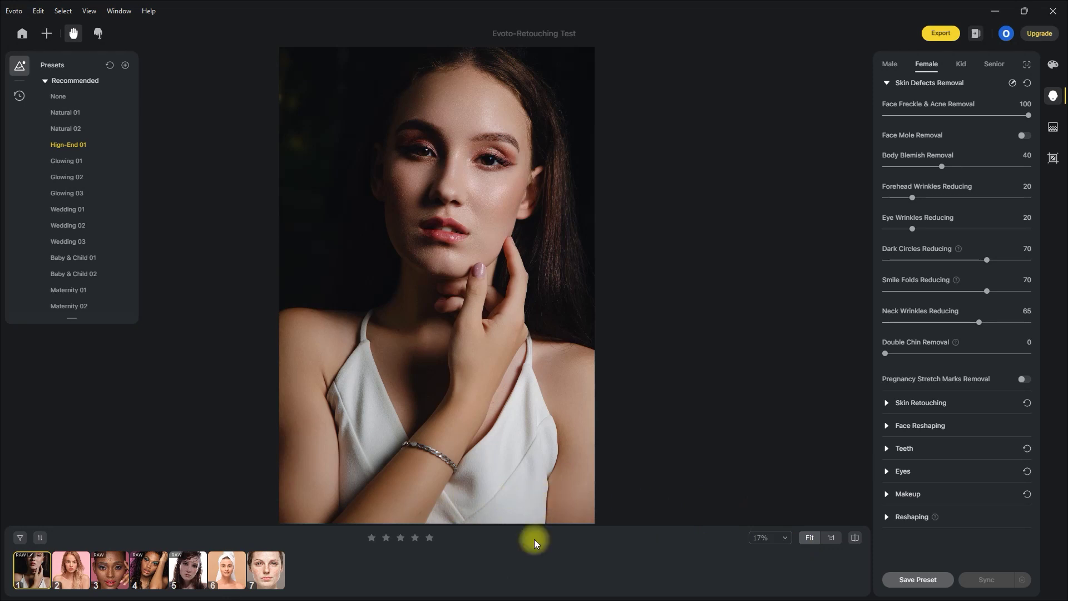
- Apply the Hign-End 01 preset to photo 6, the woman in the towel, and compare before and after
click(228, 569)
scroll(485, 410, up, 5)
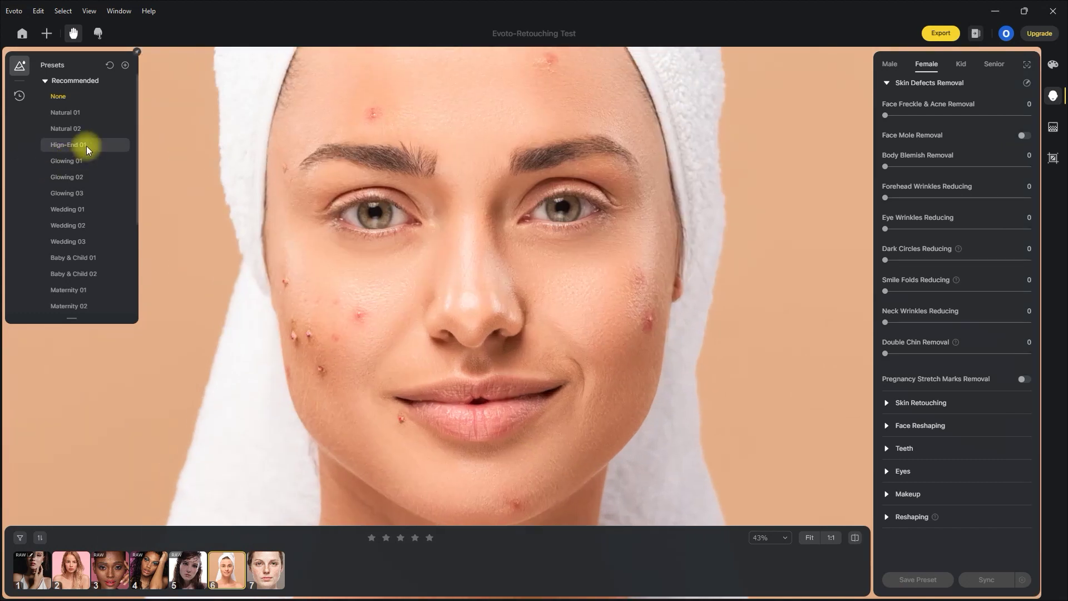
click(86, 145)
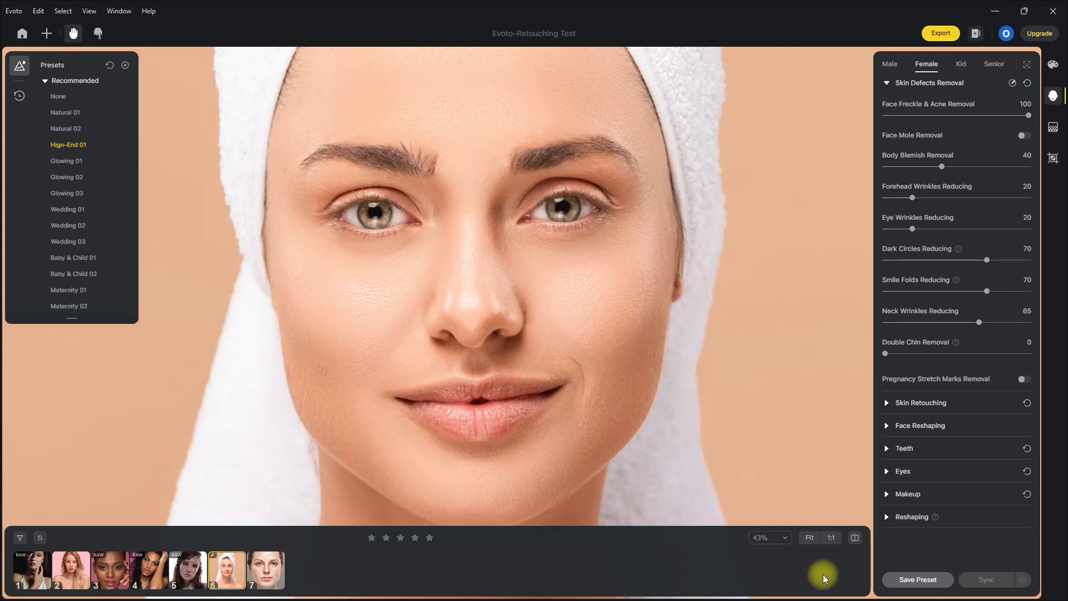
click(855, 537)
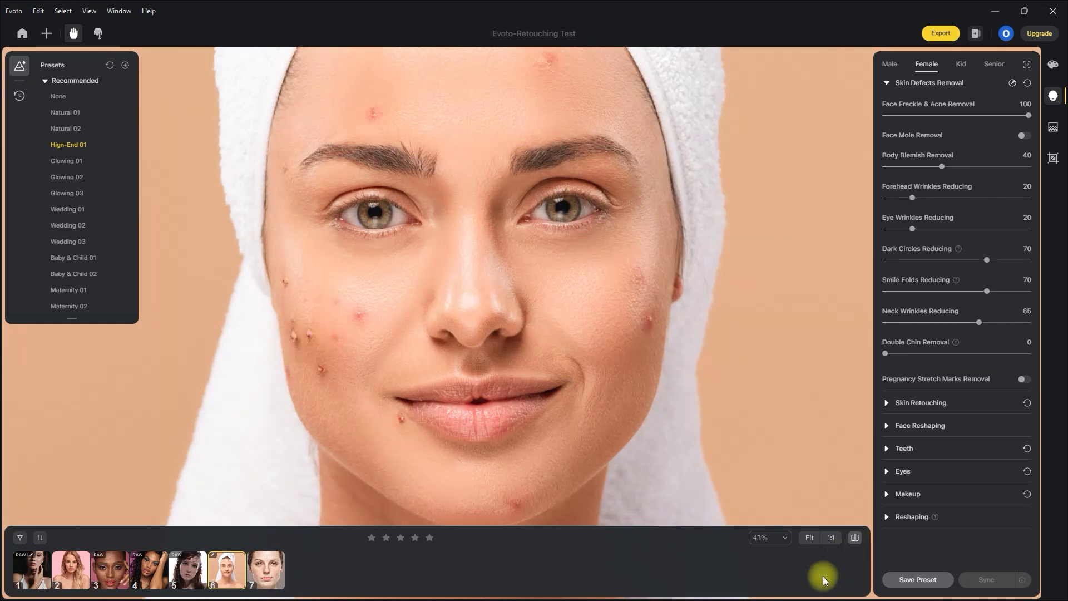
drag(744, 415, 741, 416)
scroll(741, 416, down, 3)
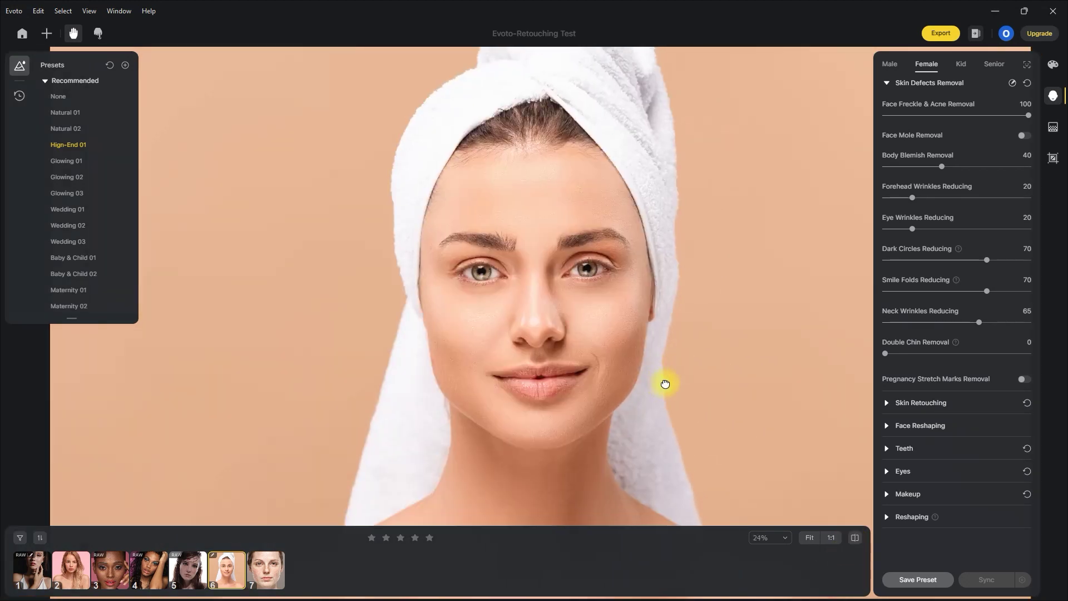
click(855, 538)
click(855, 538)
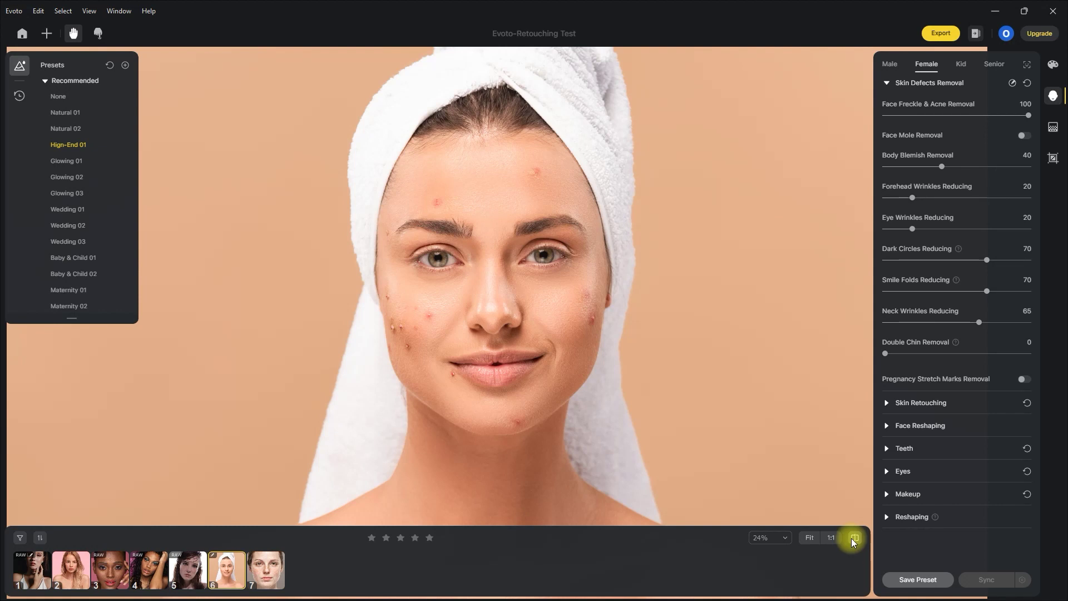
- Apply the Hign-End 01 preset to photo 7, the freckled face portrait, and compare before and after
click(278, 573)
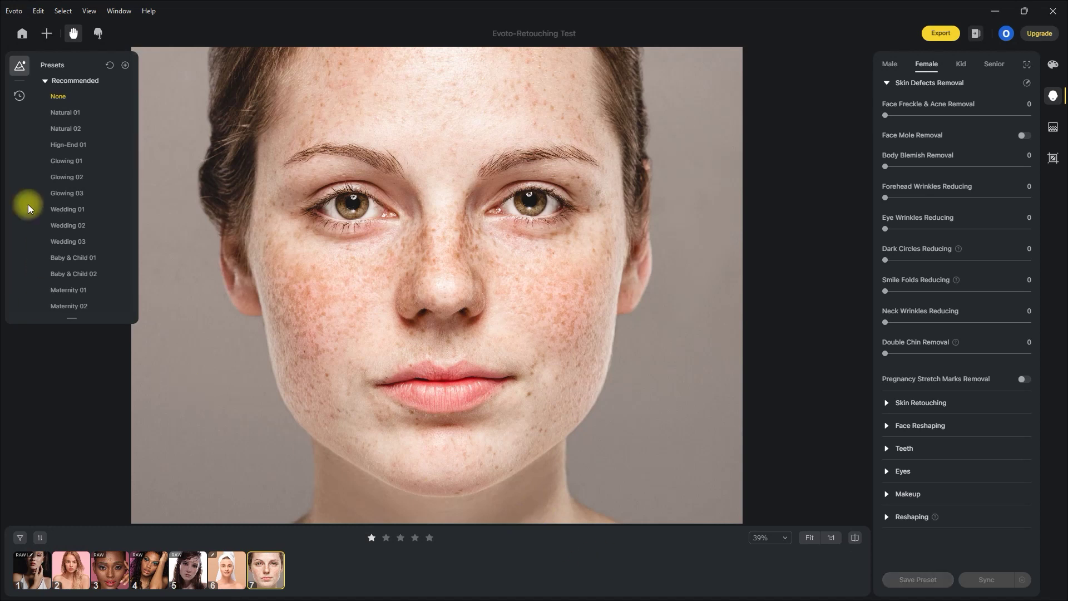
click(84, 146)
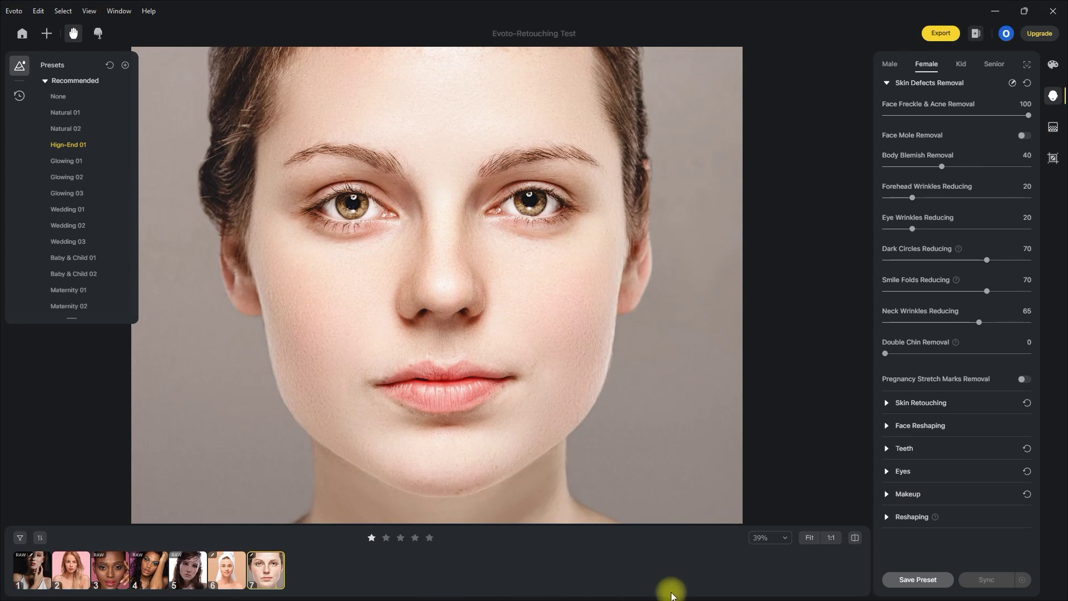
click(855, 537)
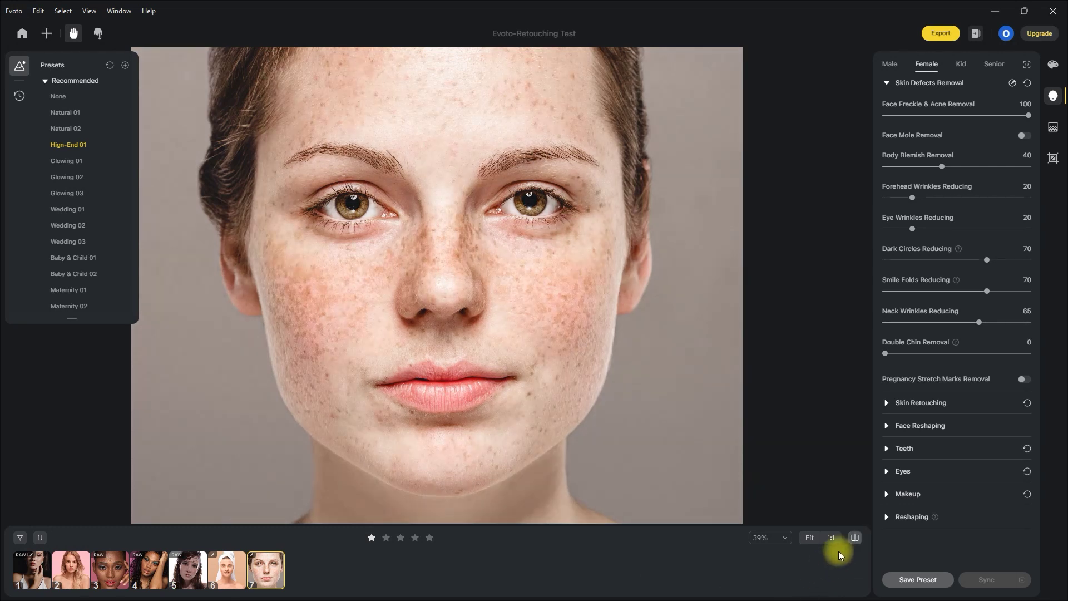
click(853, 538)
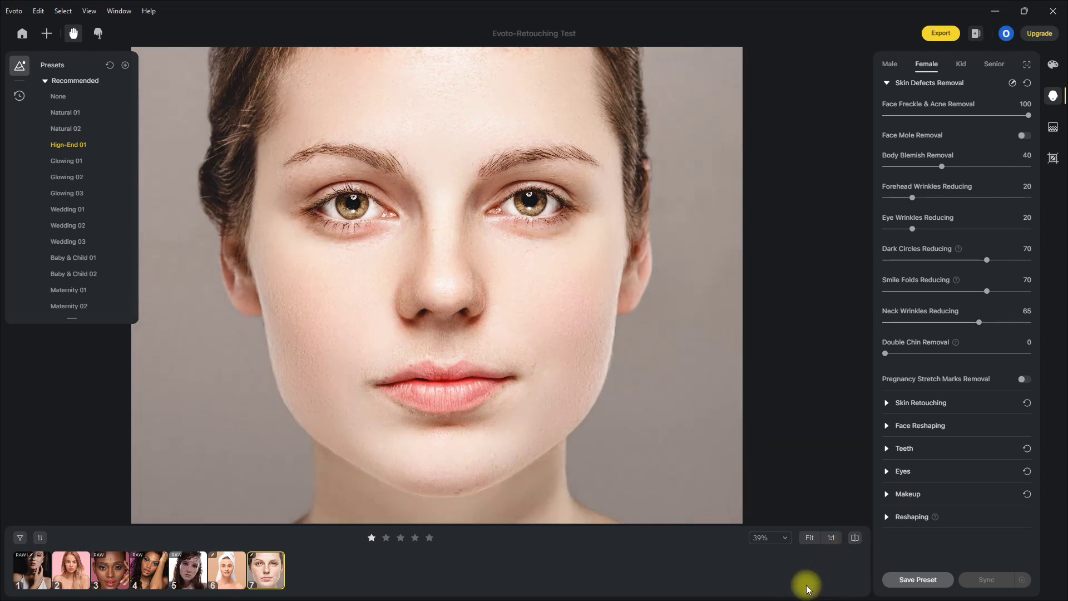
click(854, 539)
click(854, 539)
scroll(602, 384, down, 1)
click(855, 540)
click(856, 540)
click(856, 539)
click(856, 540)
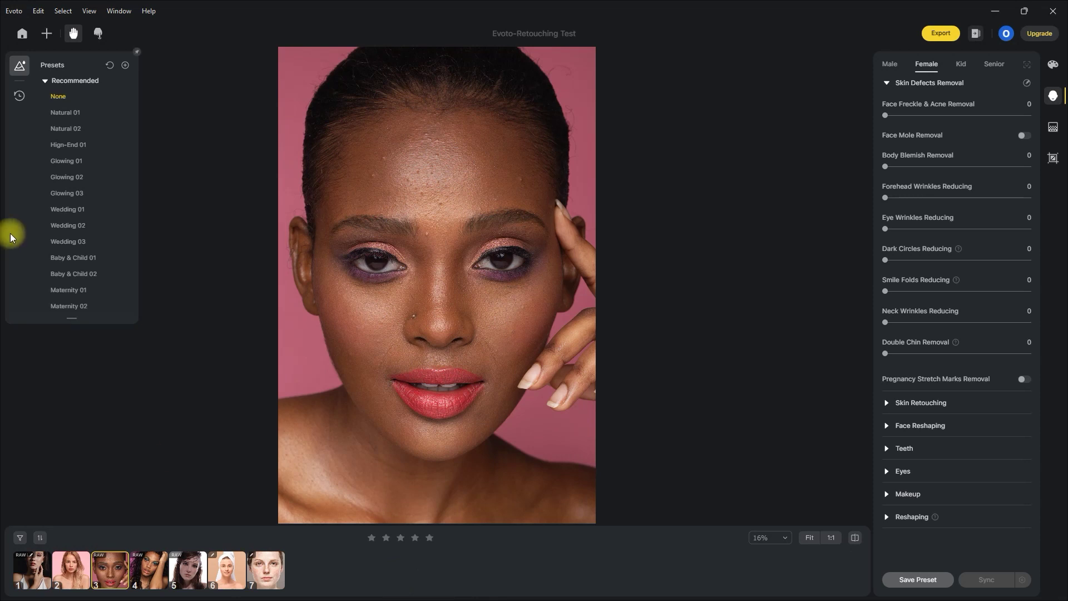
- Try the Natural 01 and Natural 02 presets on photo 3, resetting the photo to None in between
click(73, 112)
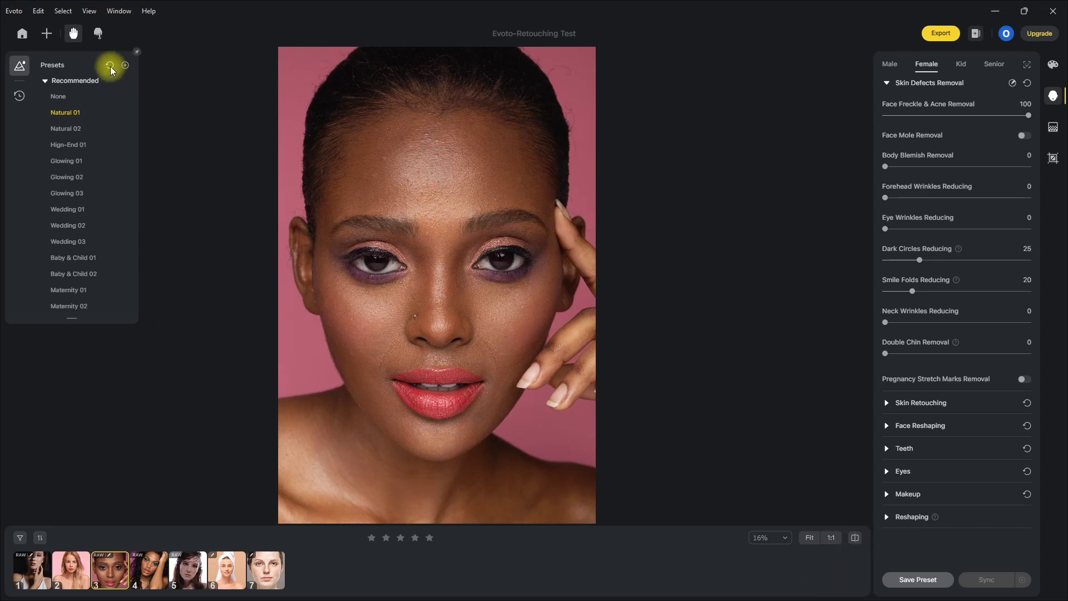
click(111, 98)
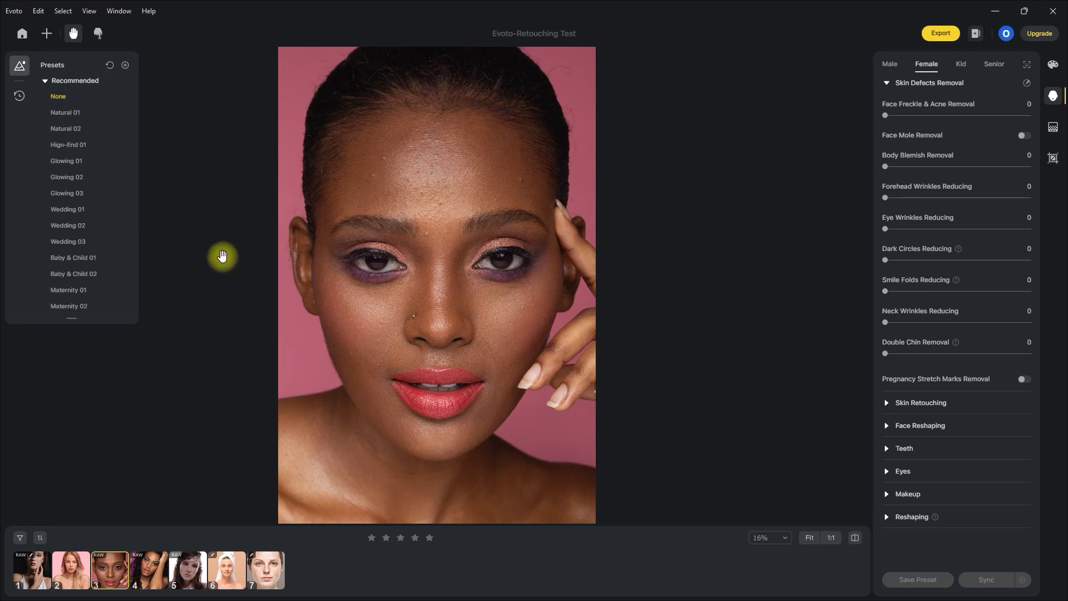
click(87, 128)
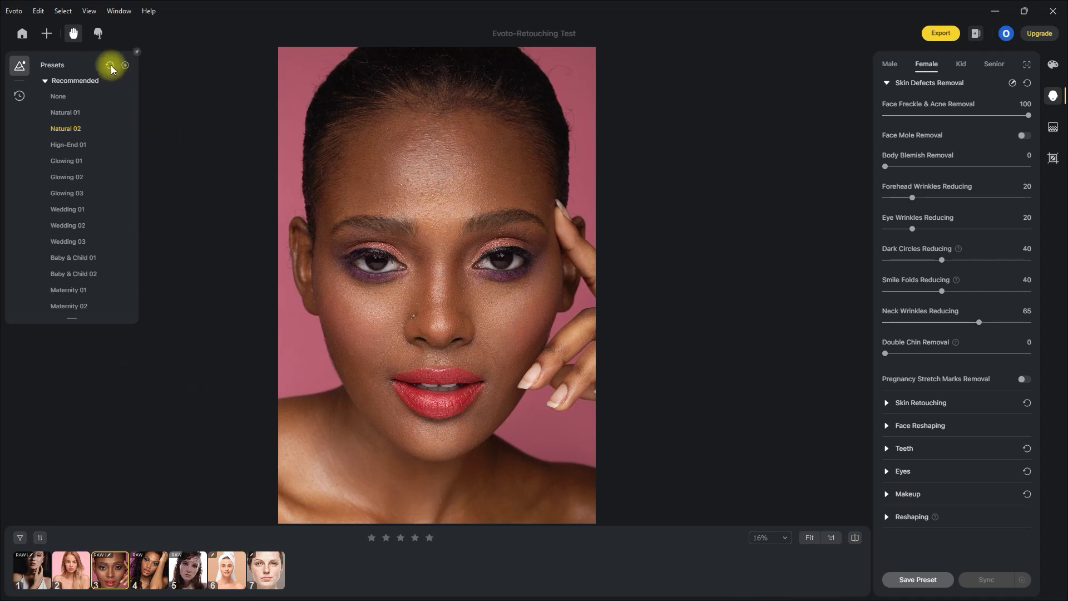
- Apply the Hign-End 01 preset to photo 3 and compare the retouched portrait with the original
click(93, 146)
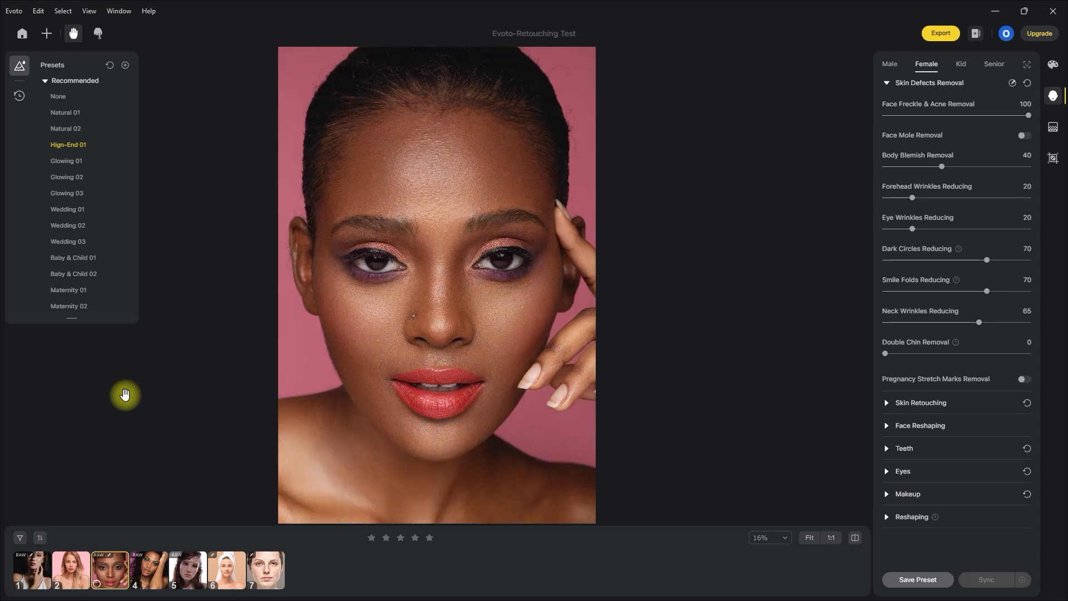
click(856, 537)
click(856, 537)
click(856, 539)
click(855, 538)
- Open photo 4 and check its detected face in the gender and age settings, saving it as Female
click(144, 568)
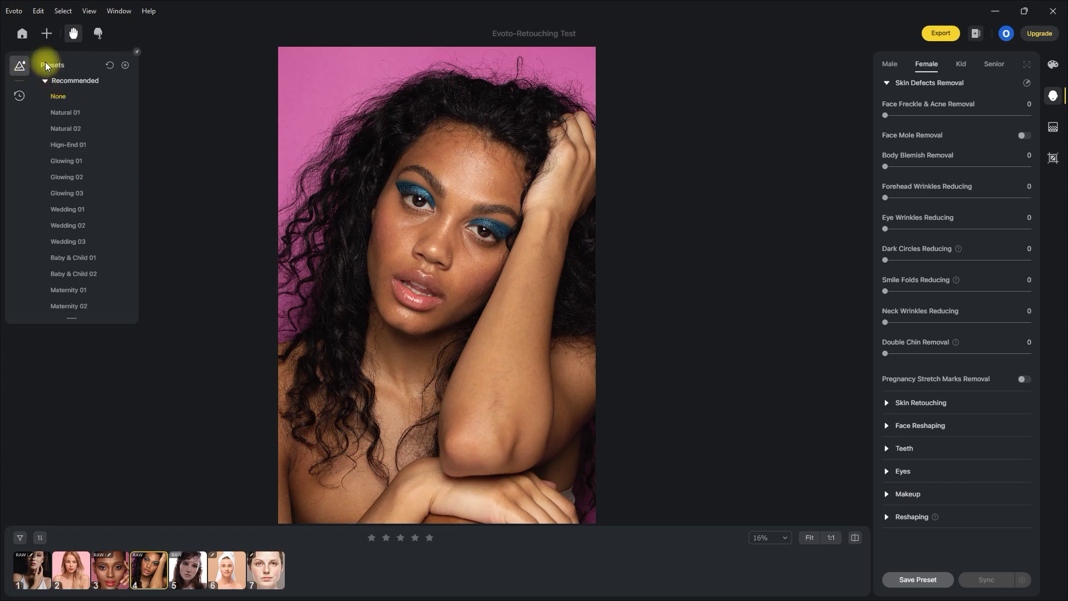
scroll(504, 197, up, 3)
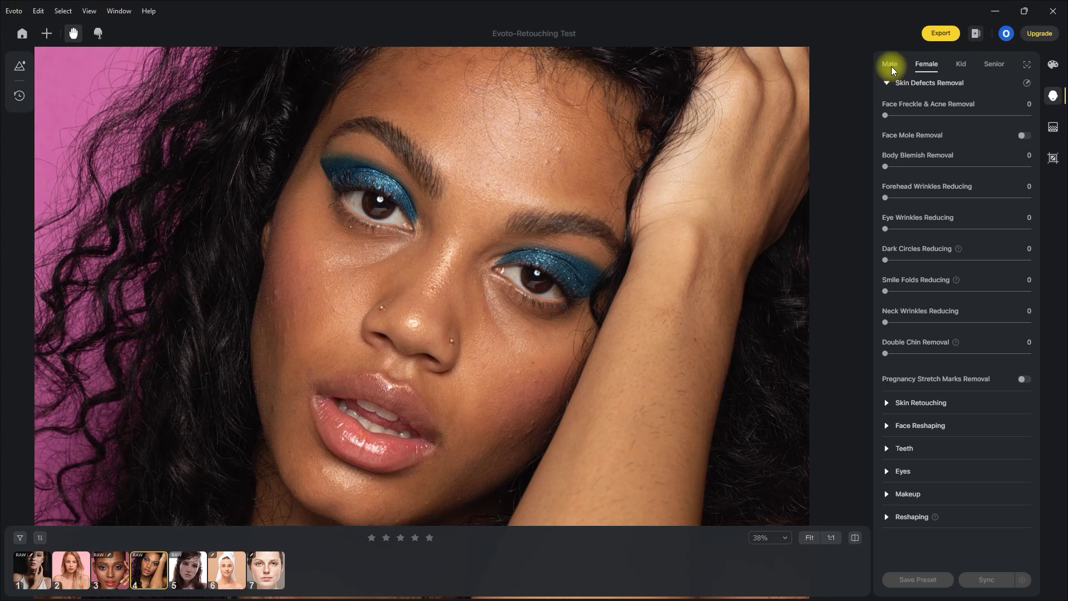
click(994, 64)
click(928, 64)
click(1029, 66)
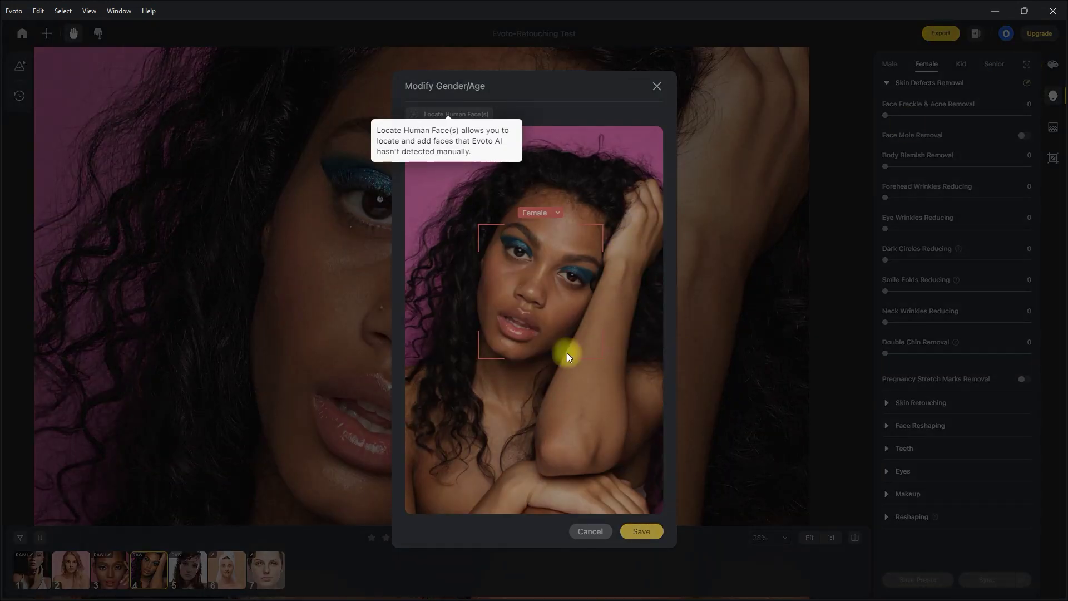
click(642, 528)
click(642, 532)
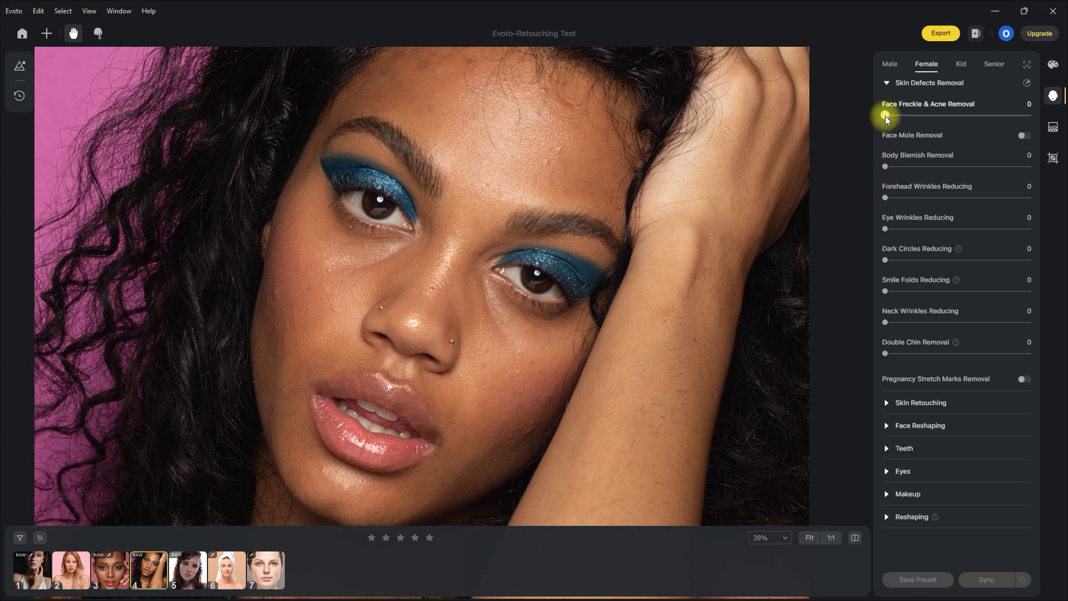
- Set Face Freckle & Acne Removal to 100 on photo 4 and compare the result with the original
drag(886, 117, 930, 117)
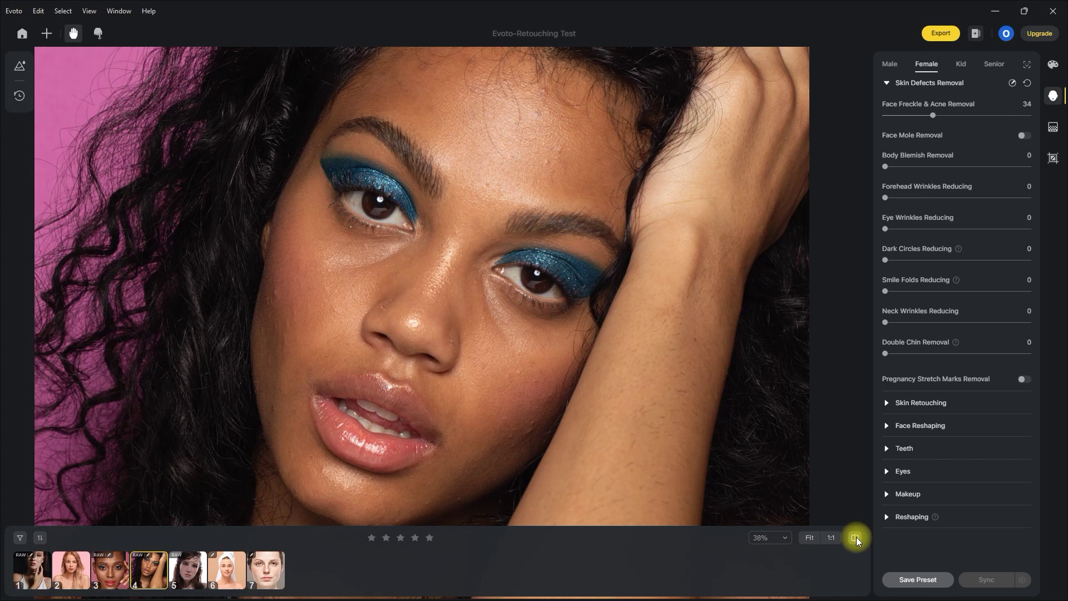
drag(934, 116, 1057, 115)
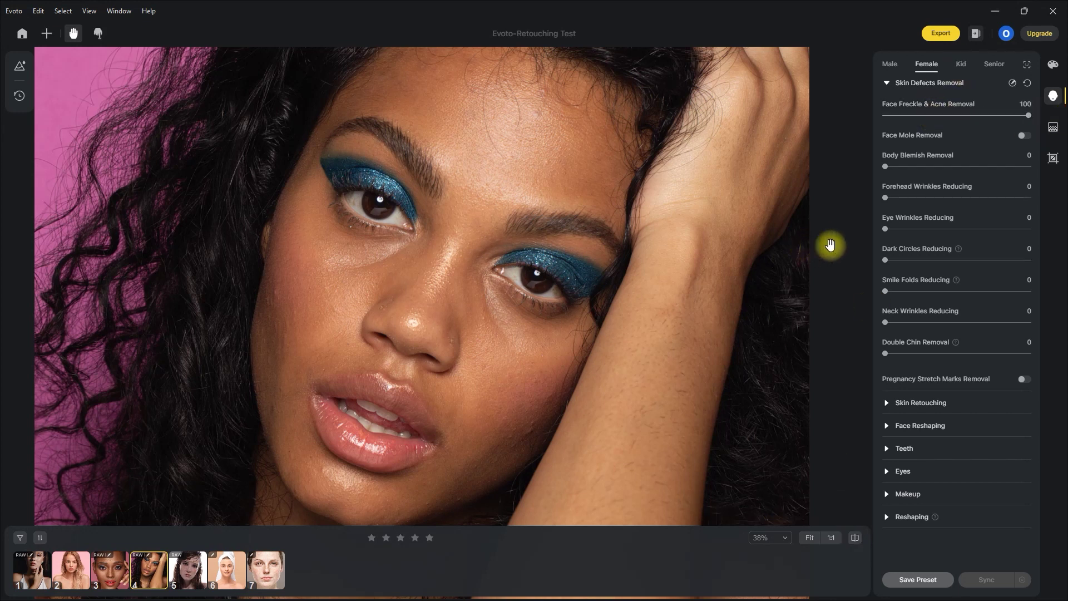
click(855, 537)
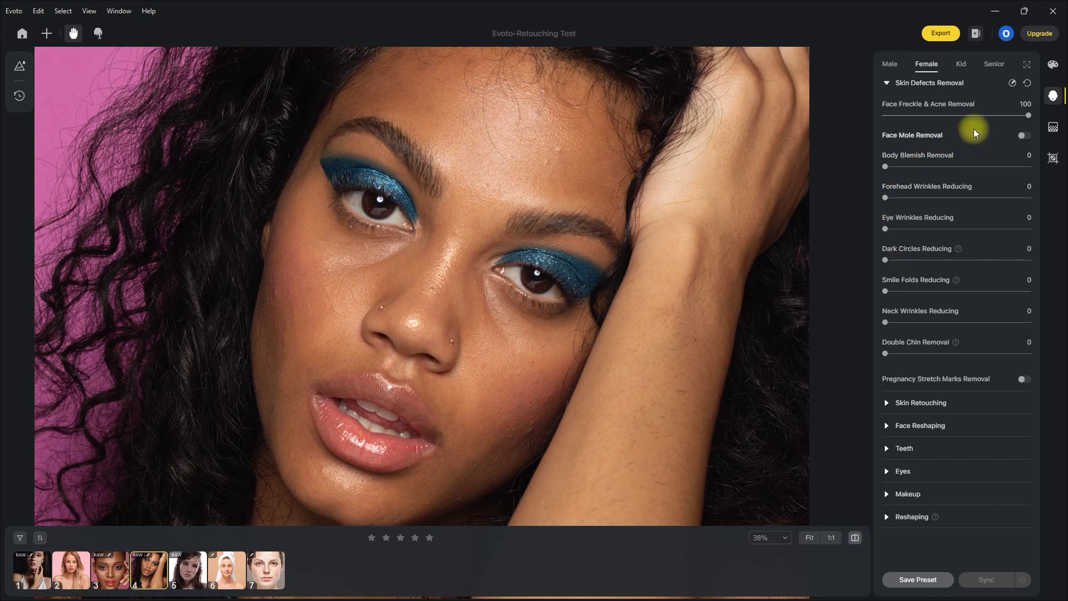
- Erase the Skin Defects Removal effect over both nose piercings to restore them, and apply the mask edit
click(1013, 83)
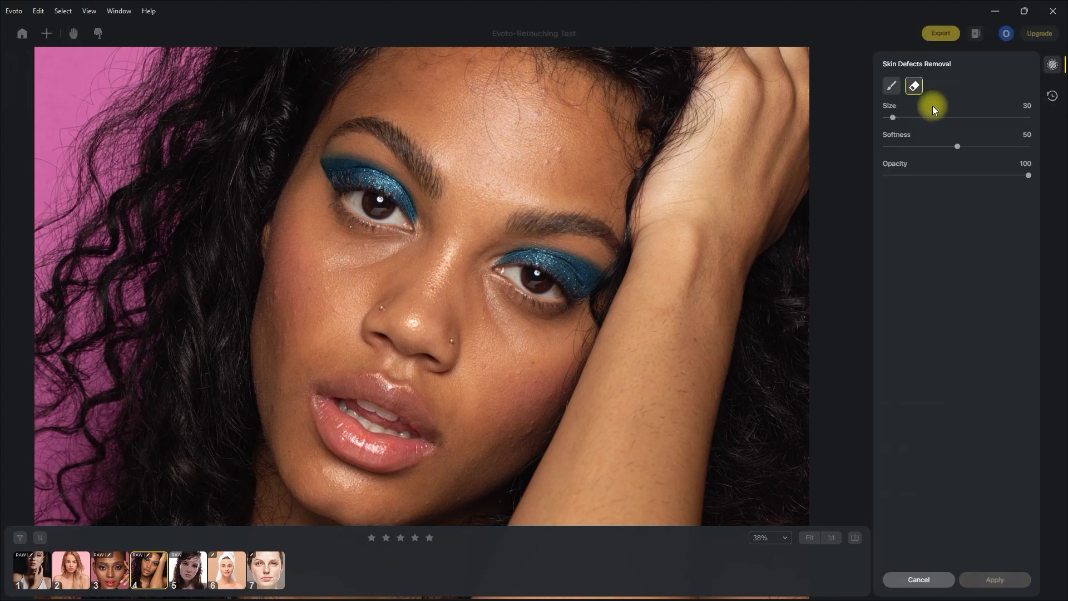
scroll(451, 340, up, 2)
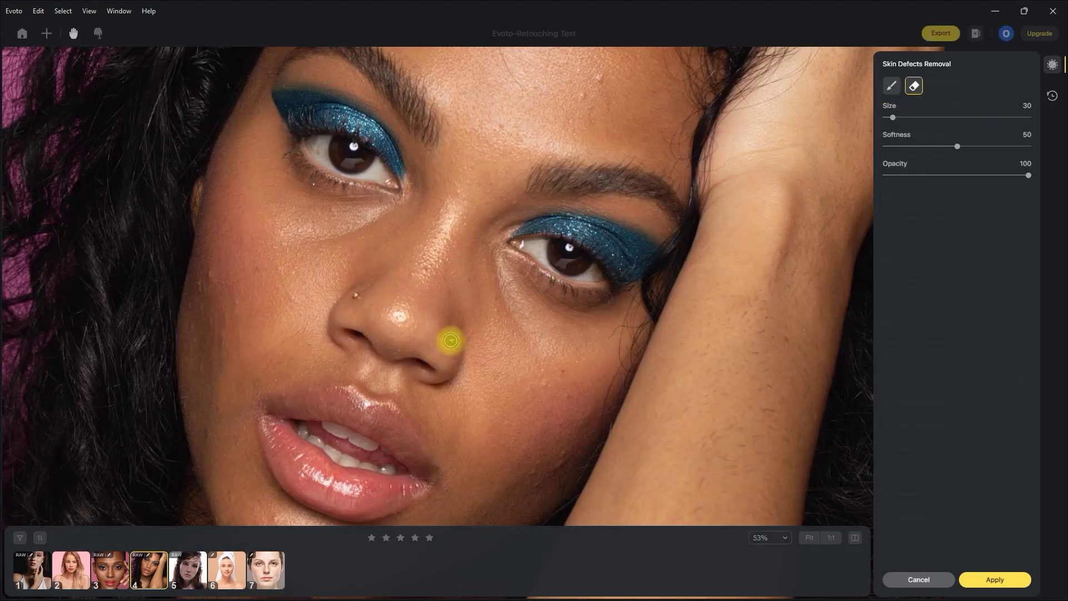
scroll(451, 340, down, 2)
click(449, 341)
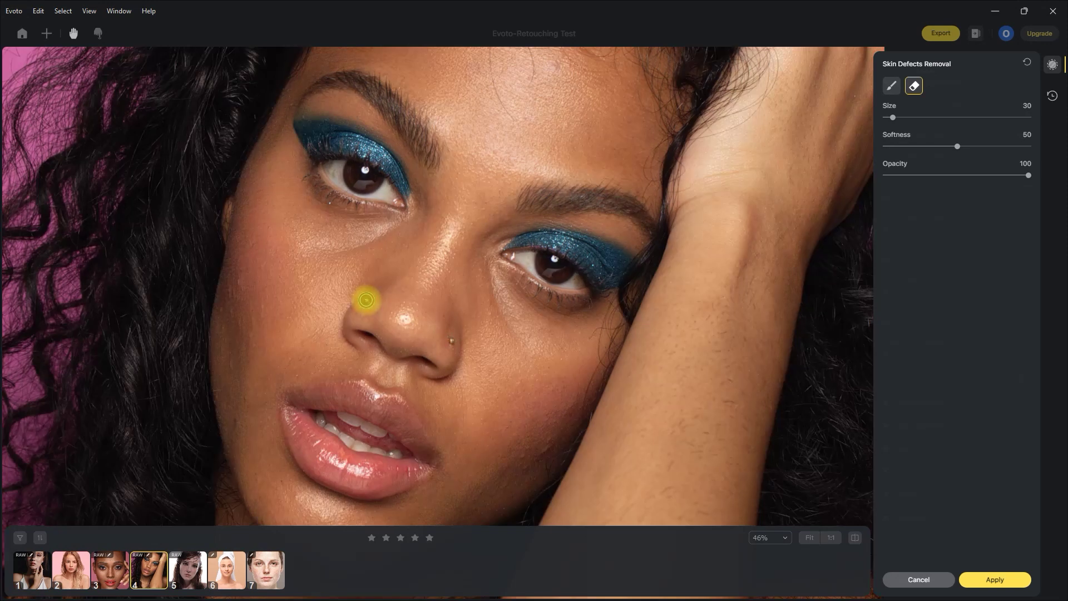
click(994, 580)
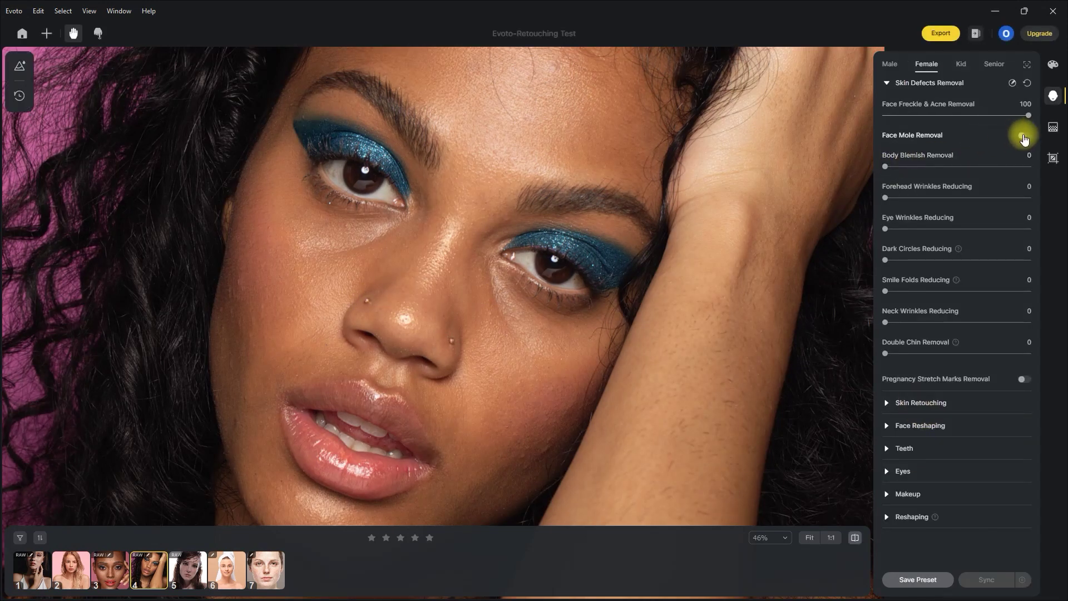
- Set Forehead Wrinkles Reducing to 21, Eye Wrinkles Reducing to 51 and Dark Circles Reducing to 73
drag(667, 221, 670, 315)
click(913, 198)
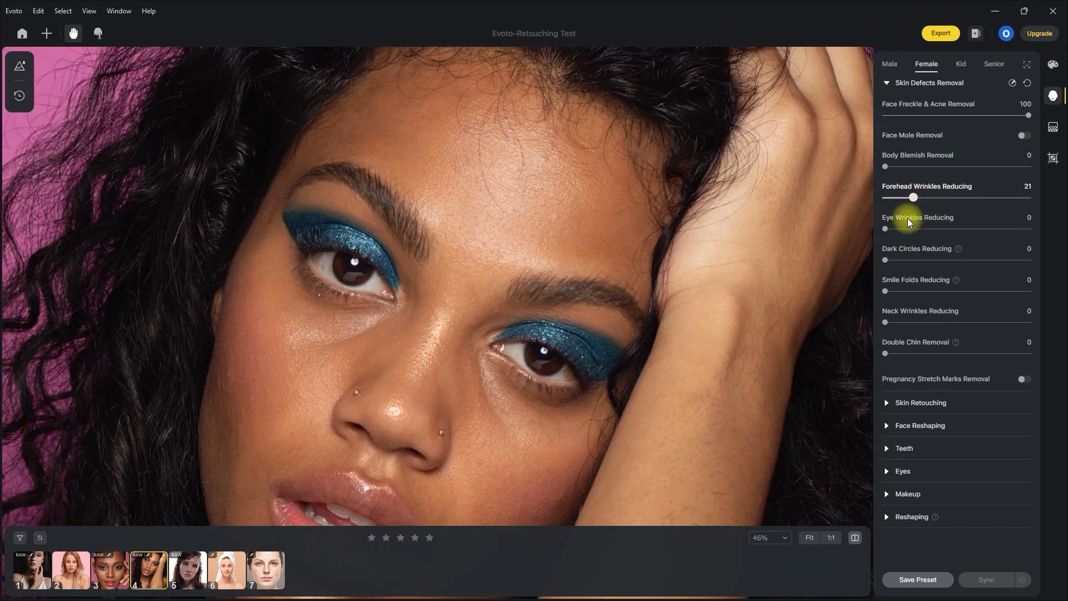
click(958, 229)
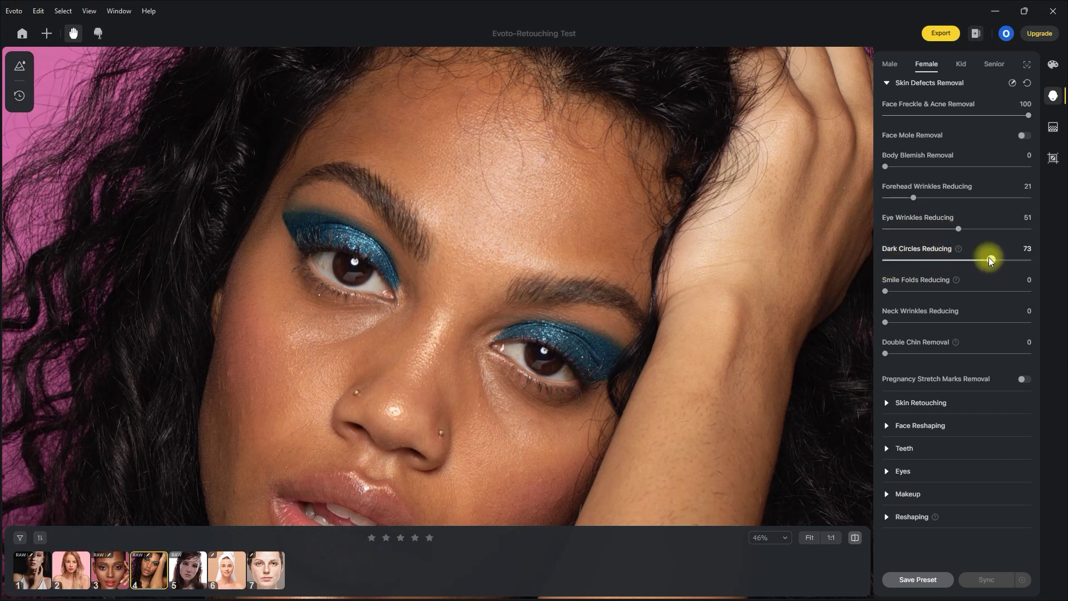
click(886, 83)
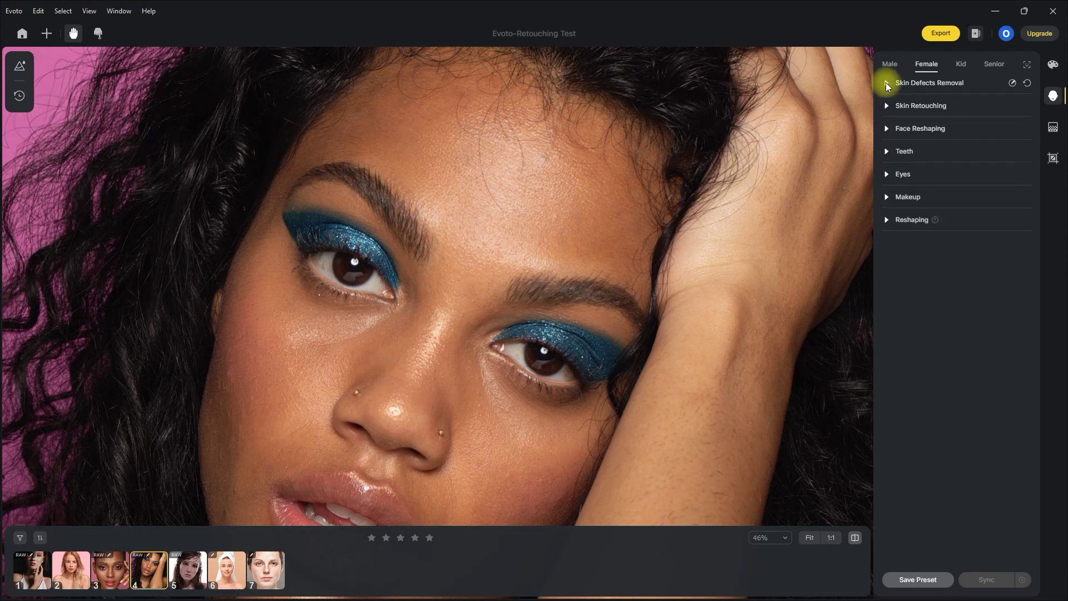
- In Skin Retouching, set Magic Face Skin (Dodge & Burn) and Face Skin Smoothing to 100 and Skin Tone Unifying to 25
click(898, 107)
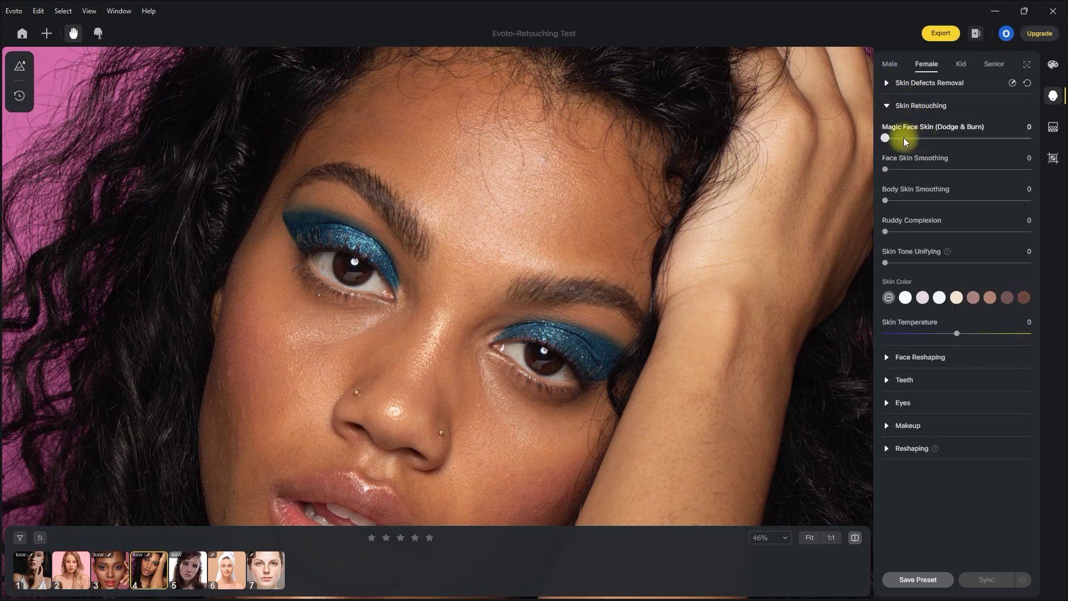
drag(886, 138, 1030, 139)
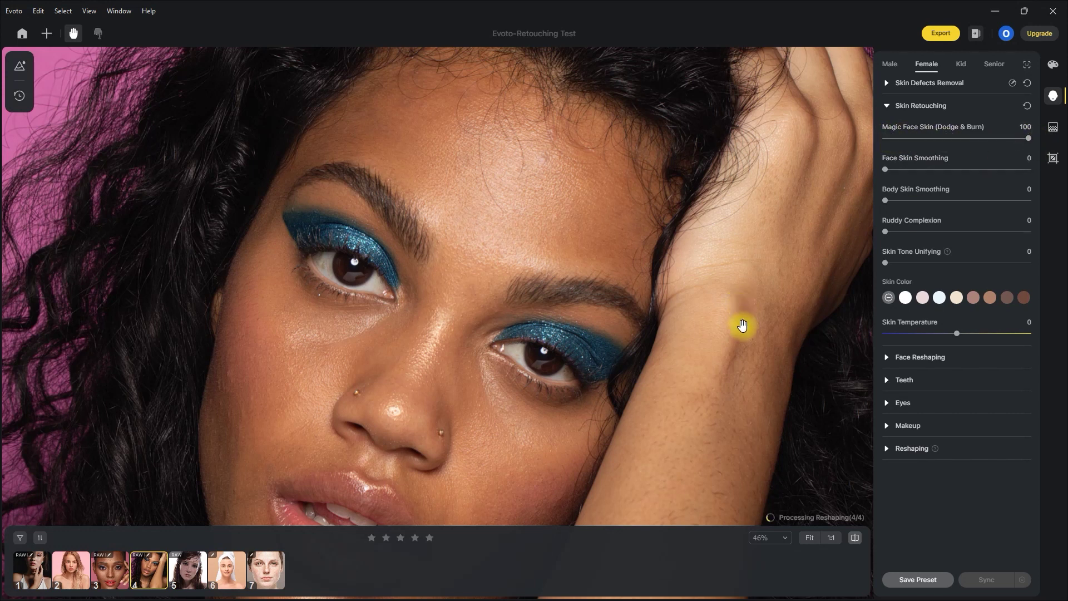
key(ctrl+0)
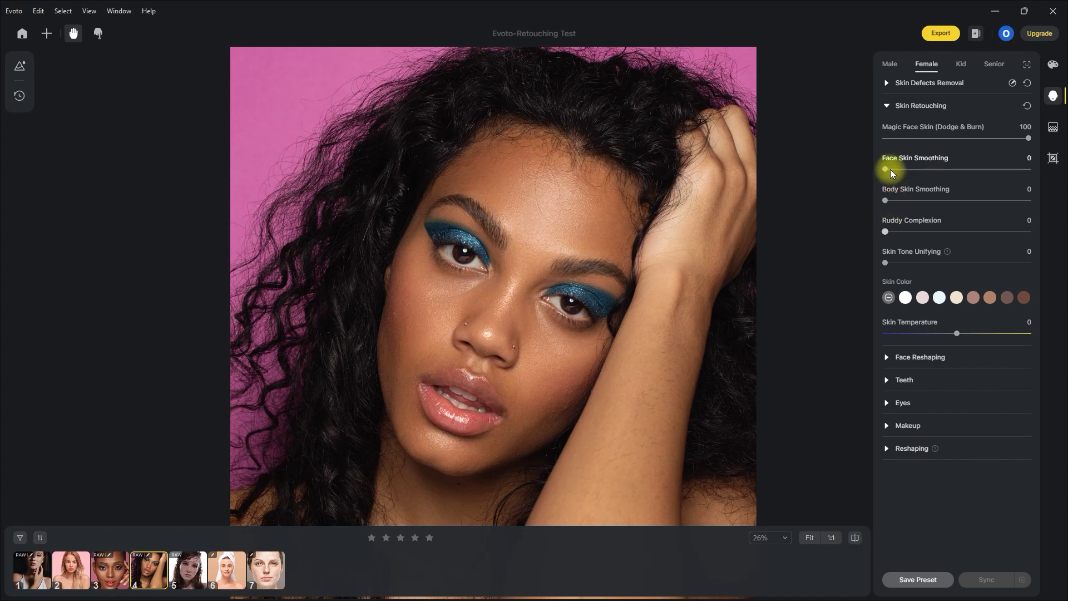
drag(887, 169, 1064, 172)
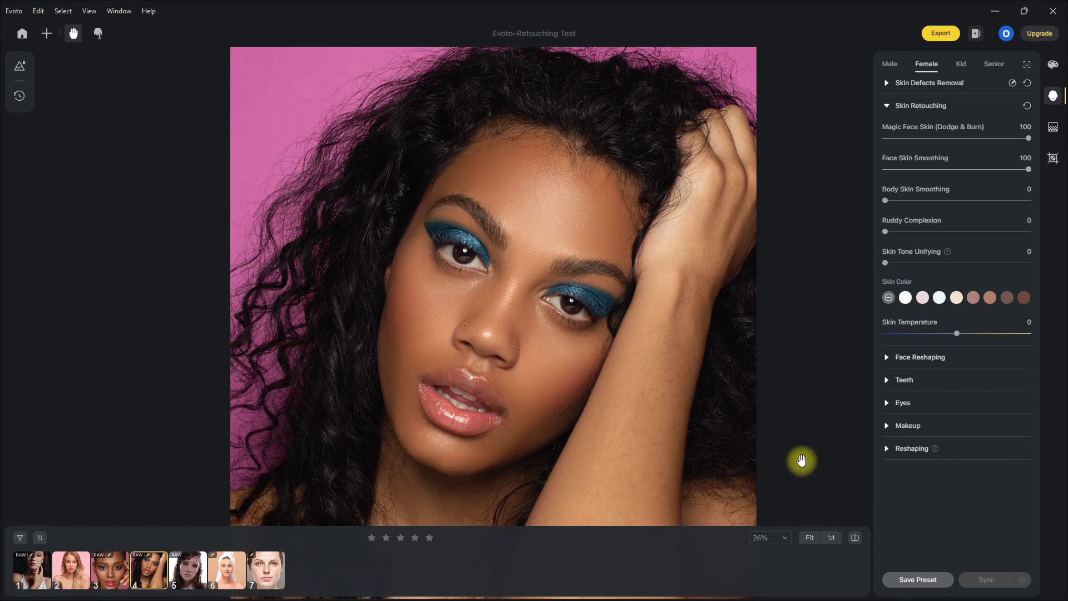
scroll(513, 348, up, 2)
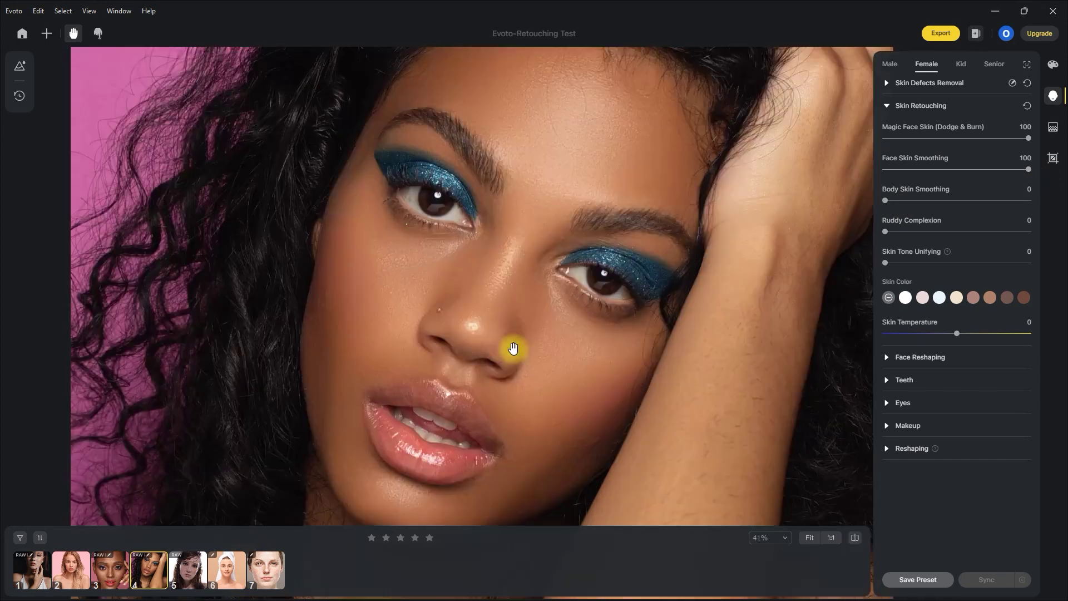
scroll(553, 334, down, 1)
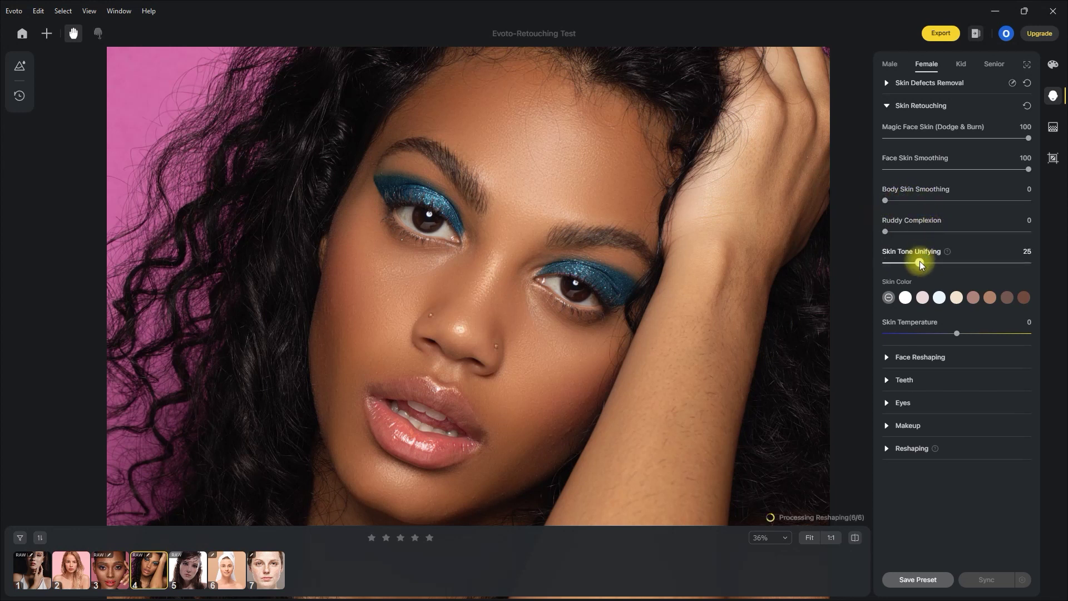
click(887, 105)
- Reshape the face with Small Face at 38, Small Lower Face at 29 and Face Width at 34
click(887, 129)
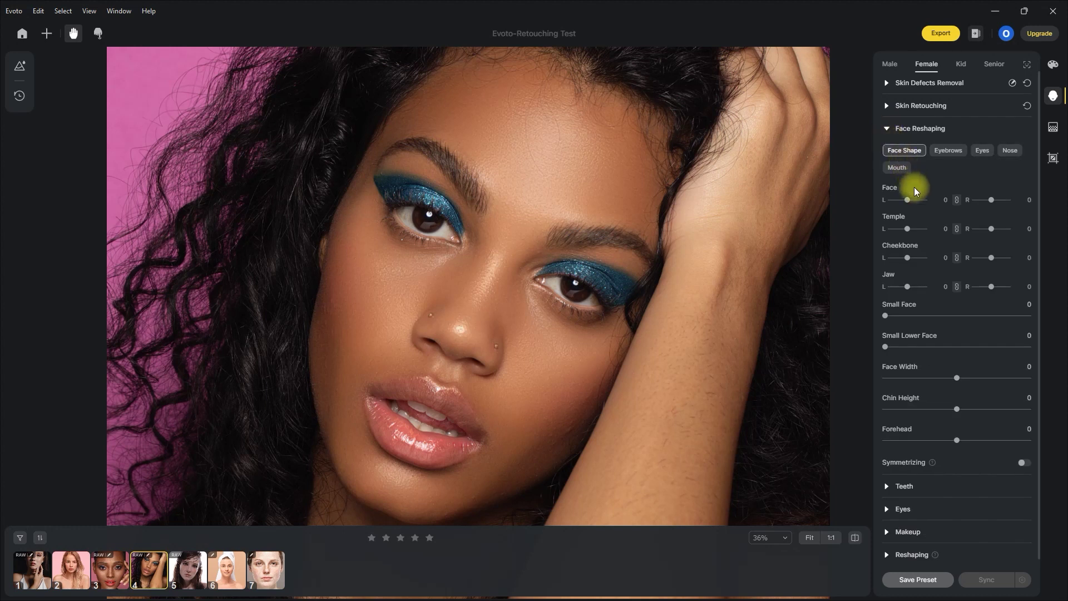
scroll(643, 281, down, 3)
drag(686, 305, 648, 279)
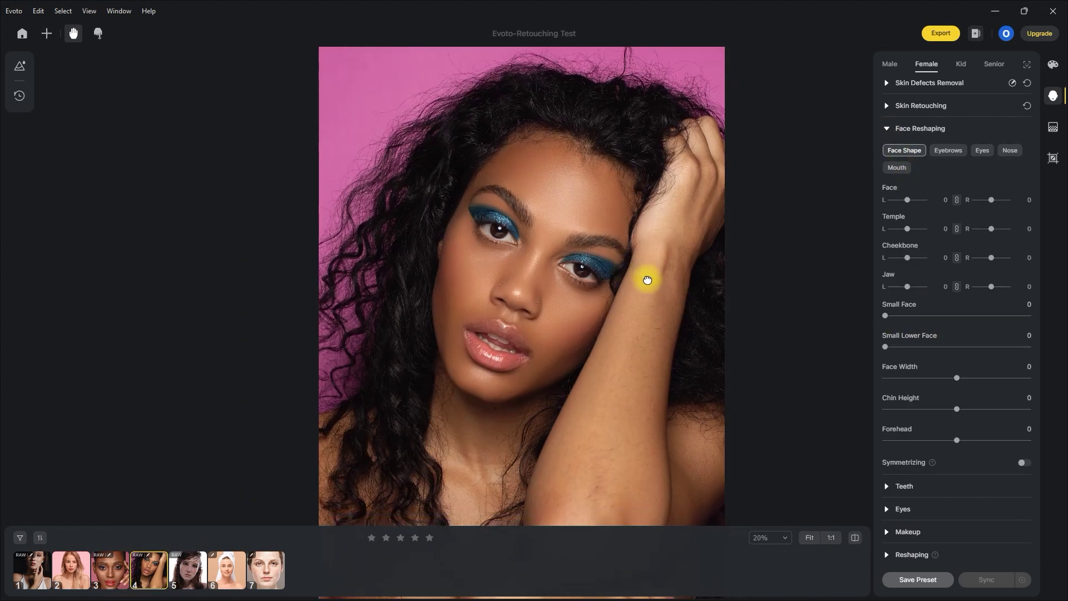
click(940, 316)
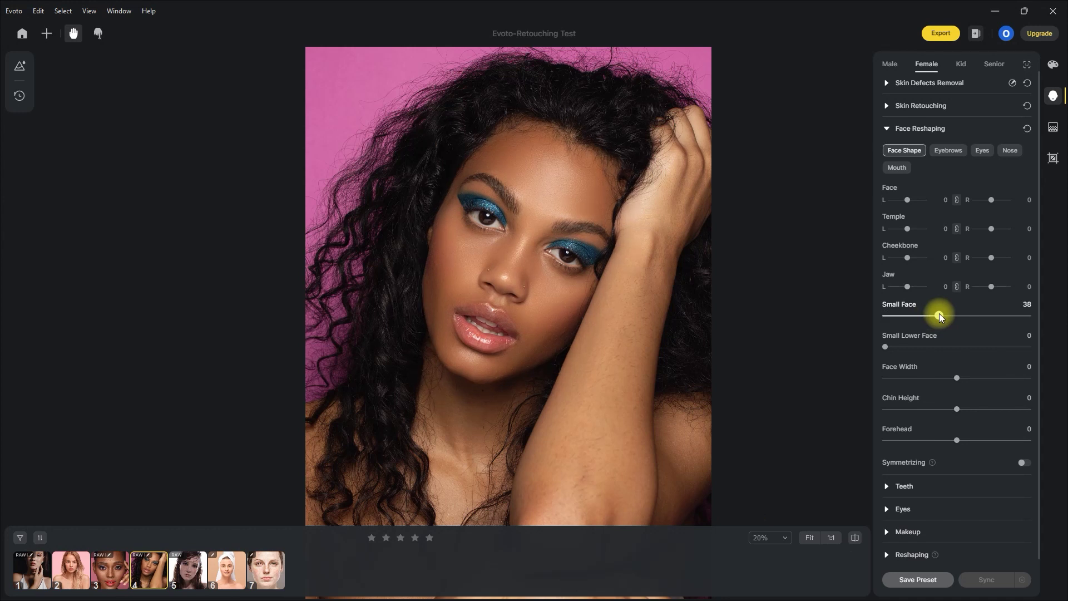
click(926, 346)
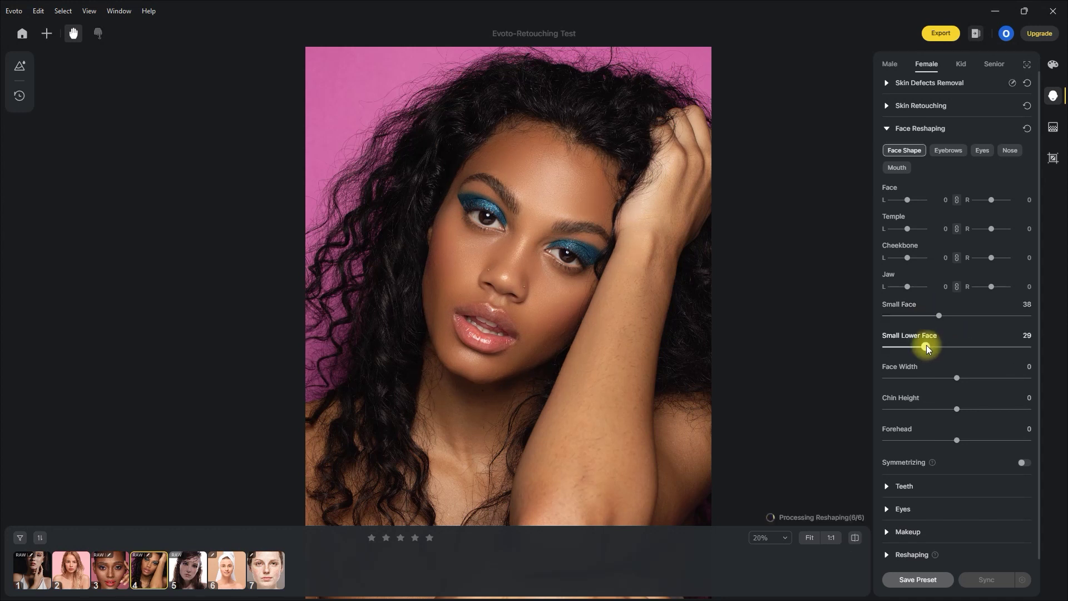
click(935, 378)
click(982, 378)
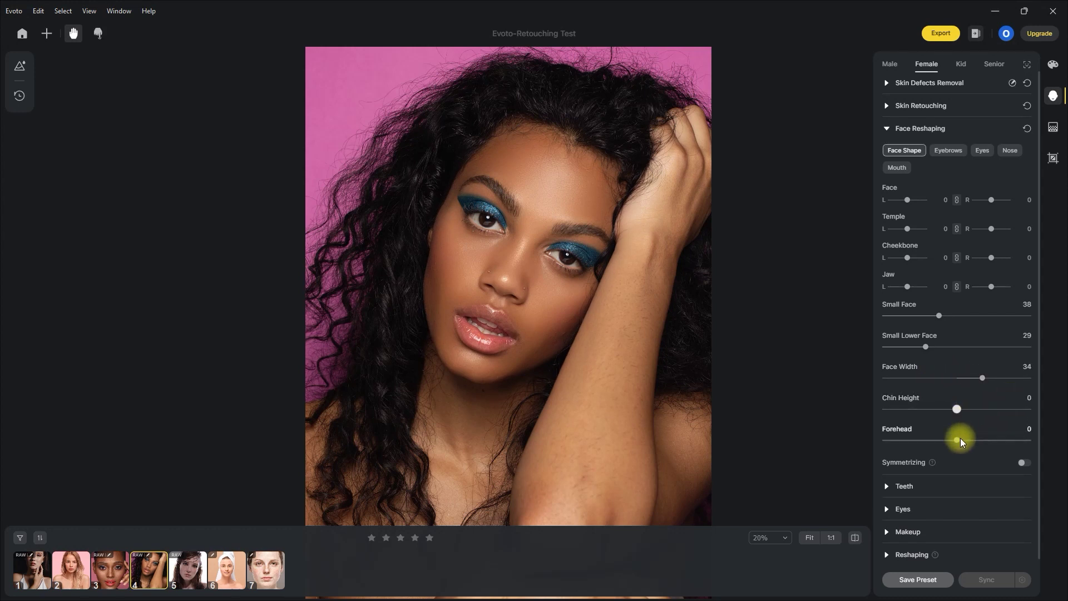
click(909, 133)
- Check the teeth whitening options without changing them, and raise the Brightness of the eyes
click(887, 152)
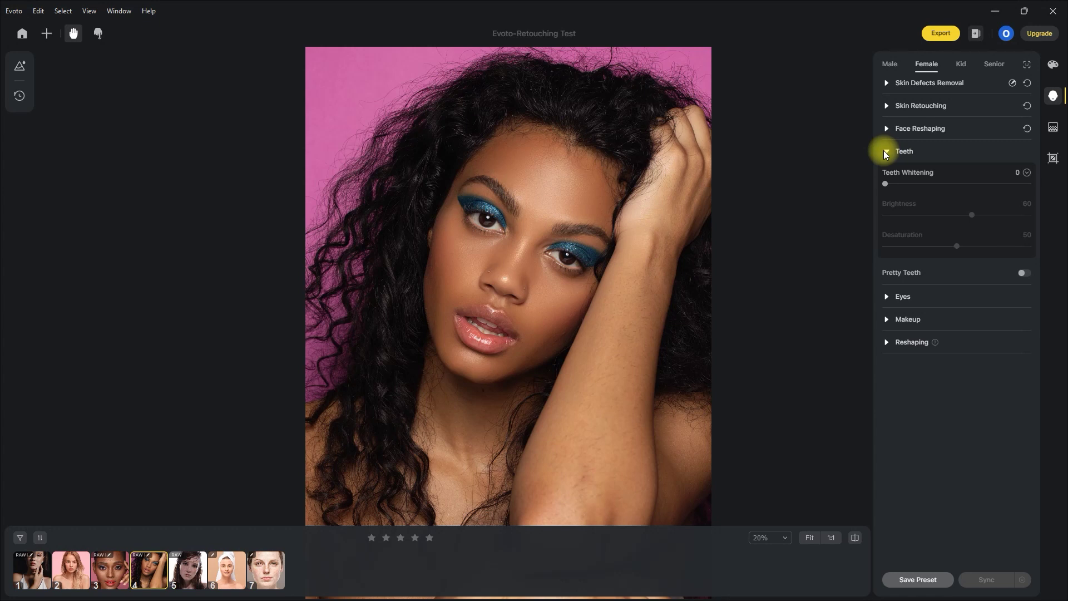
click(887, 152)
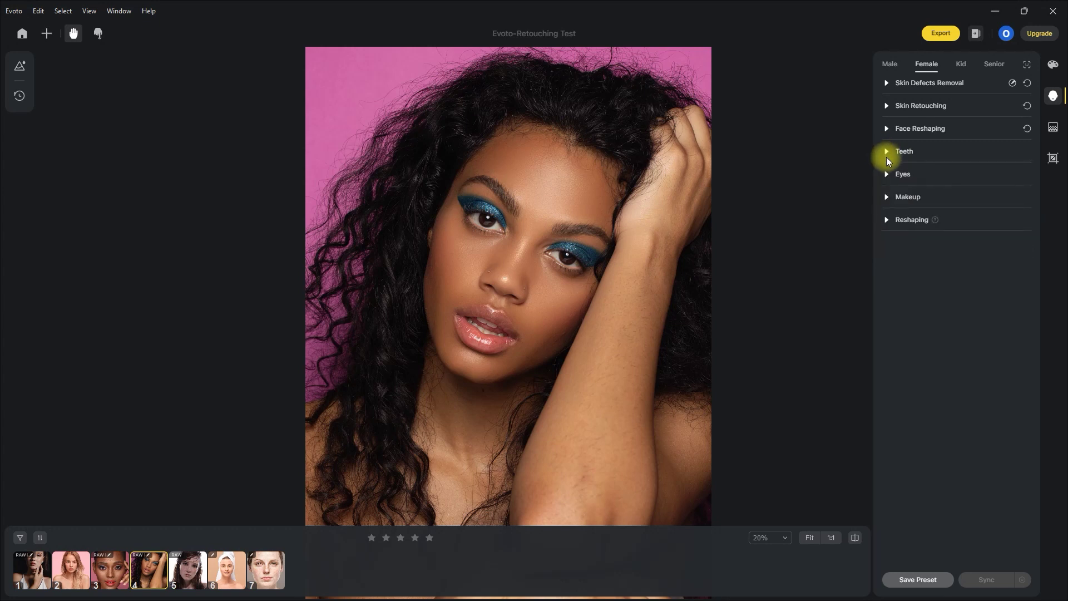
click(887, 175)
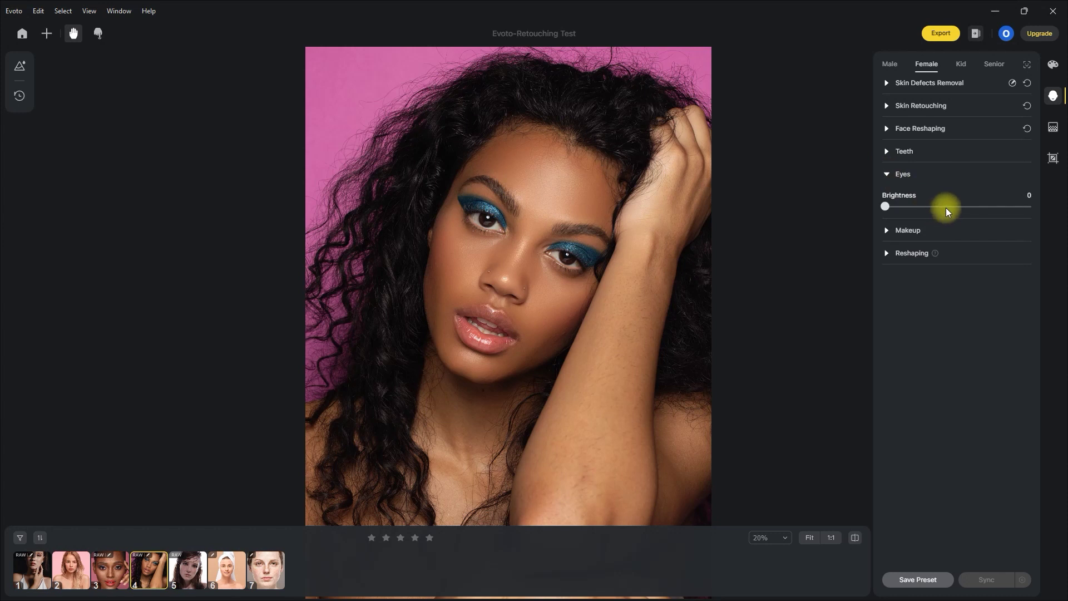
click(947, 207)
click(887, 174)
- Try the Cat Eye makeup preset, compare before and after, and reset the makeup
click(887, 197)
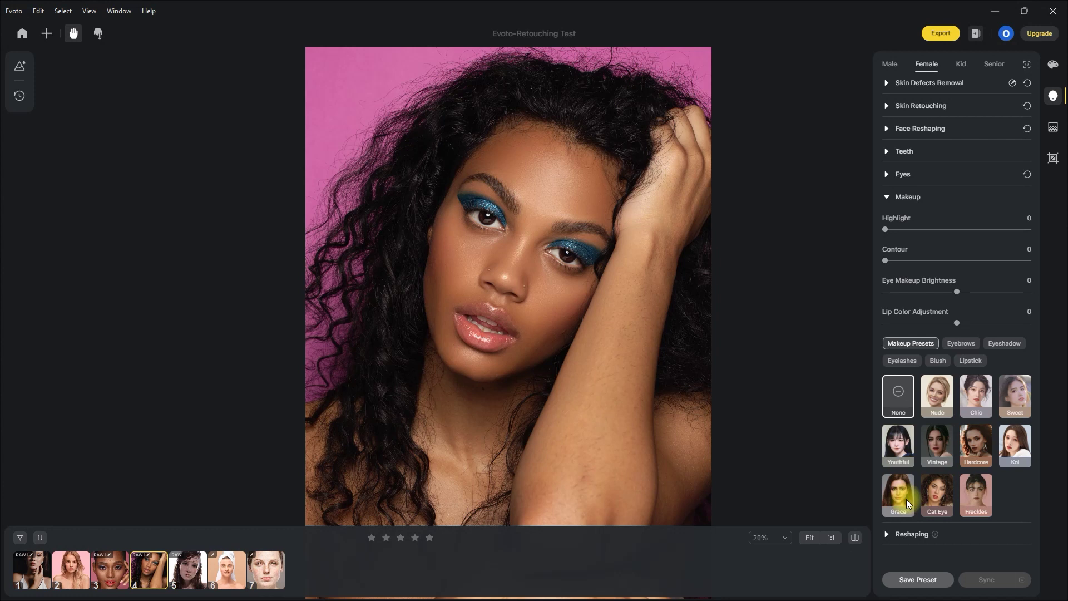
click(940, 499)
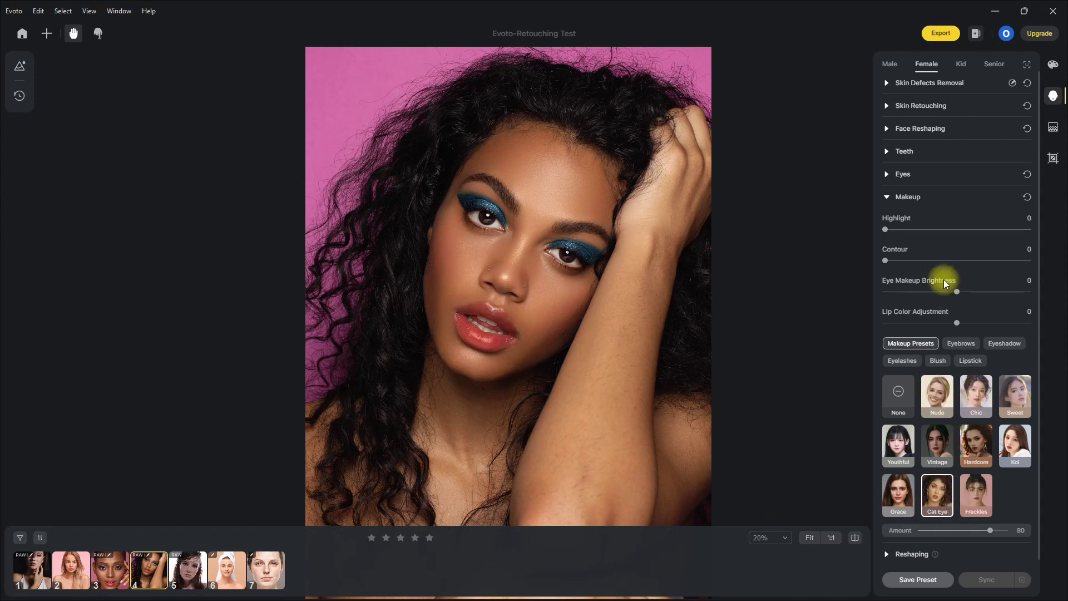
click(856, 539)
click(856, 539)
click(1027, 197)
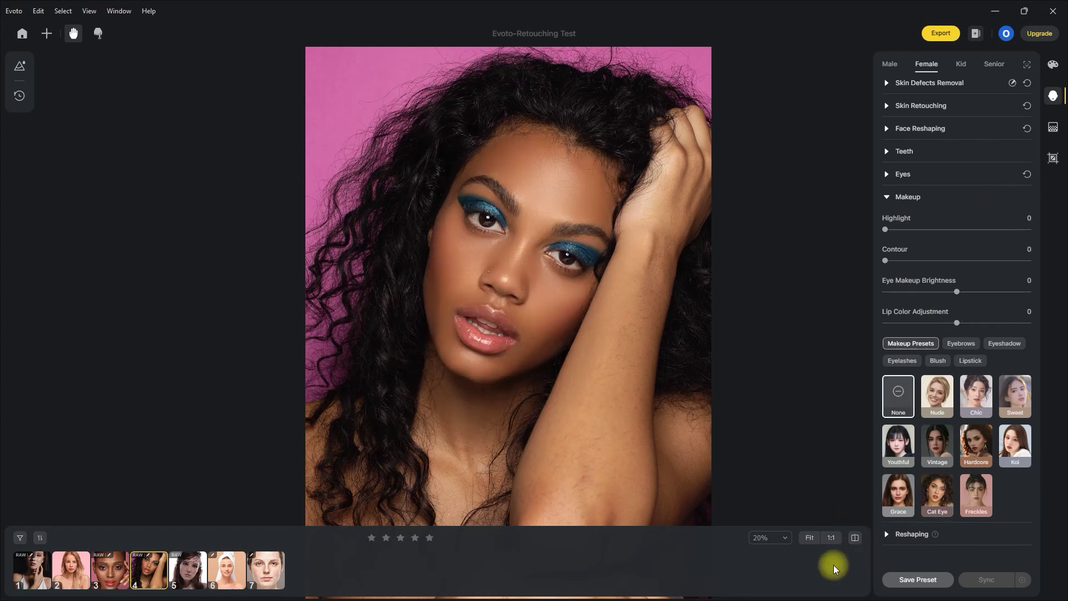
- Try the Hardcore makeup preset, compare it with the original, and reset the makeup to None
click(975, 445)
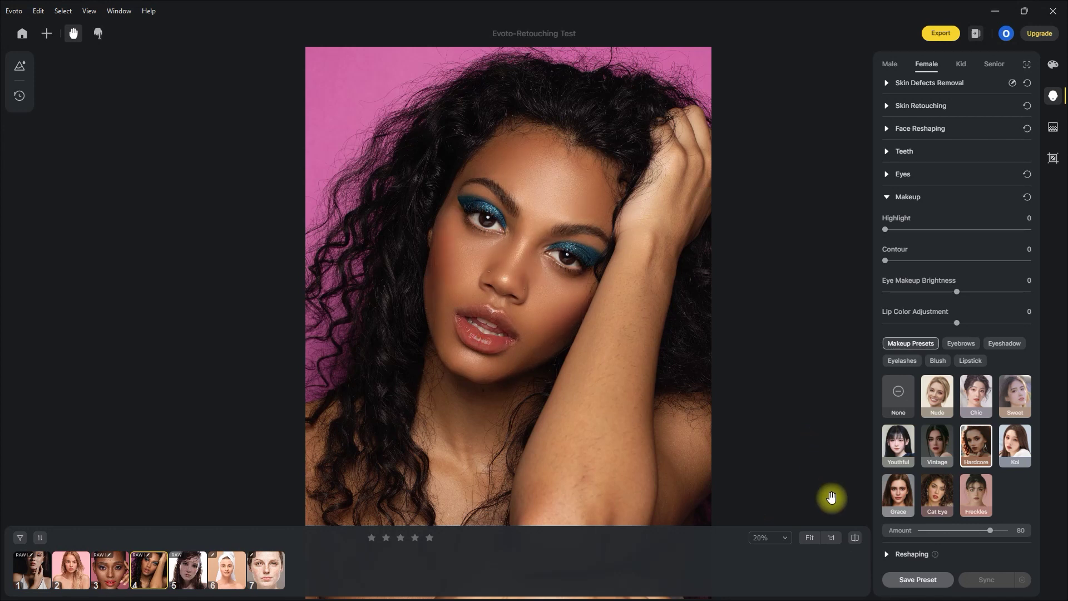
click(855, 540)
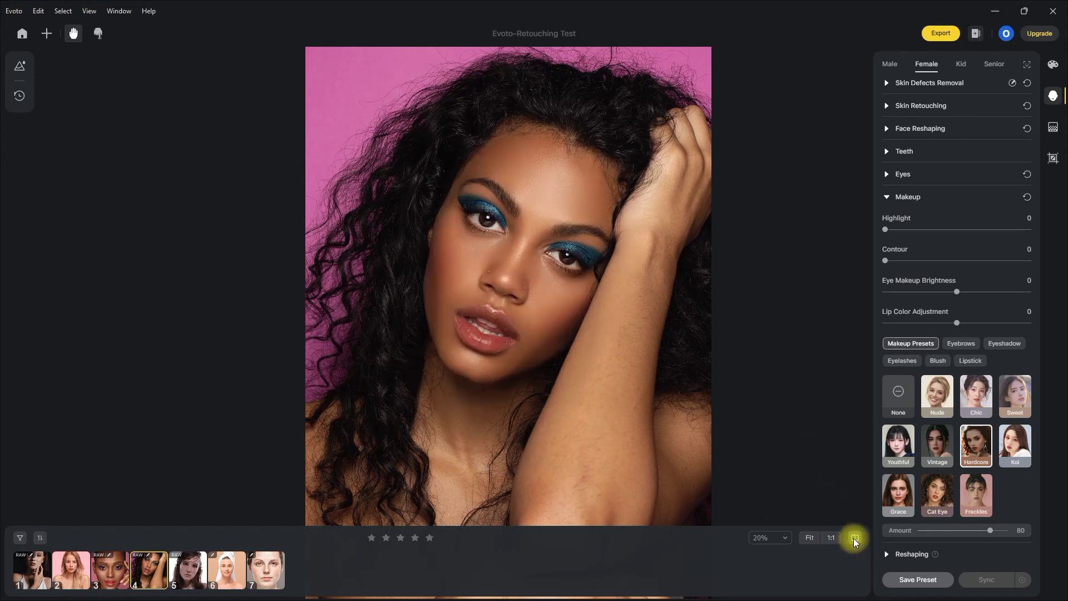
click(855, 540)
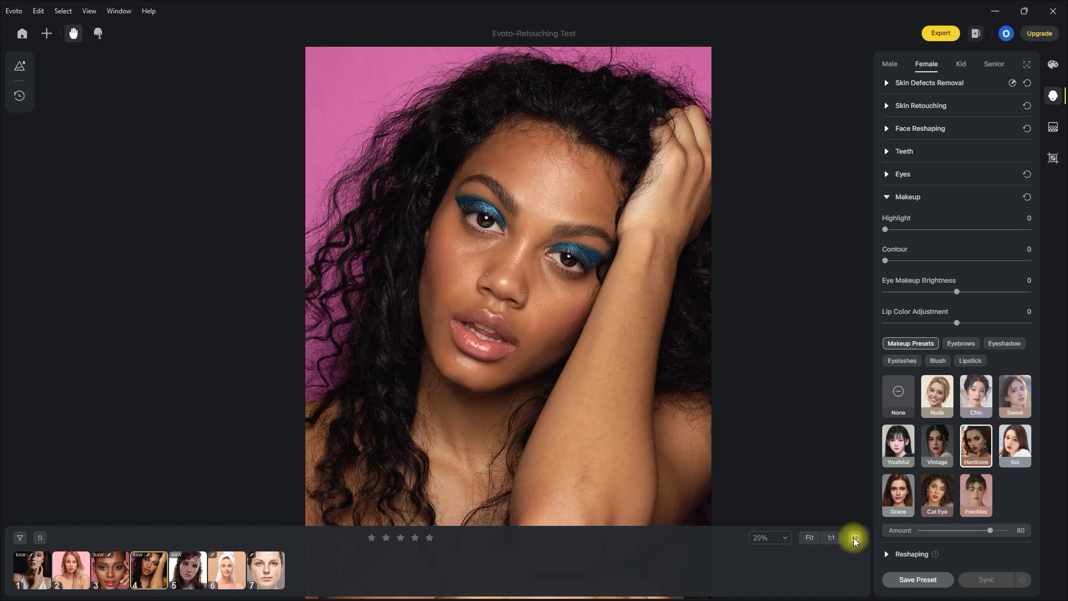
click(1027, 197)
click(913, 197)
- Look over the body Reshaping options and compare the fully retouched portrait with the original
click(885, 220)
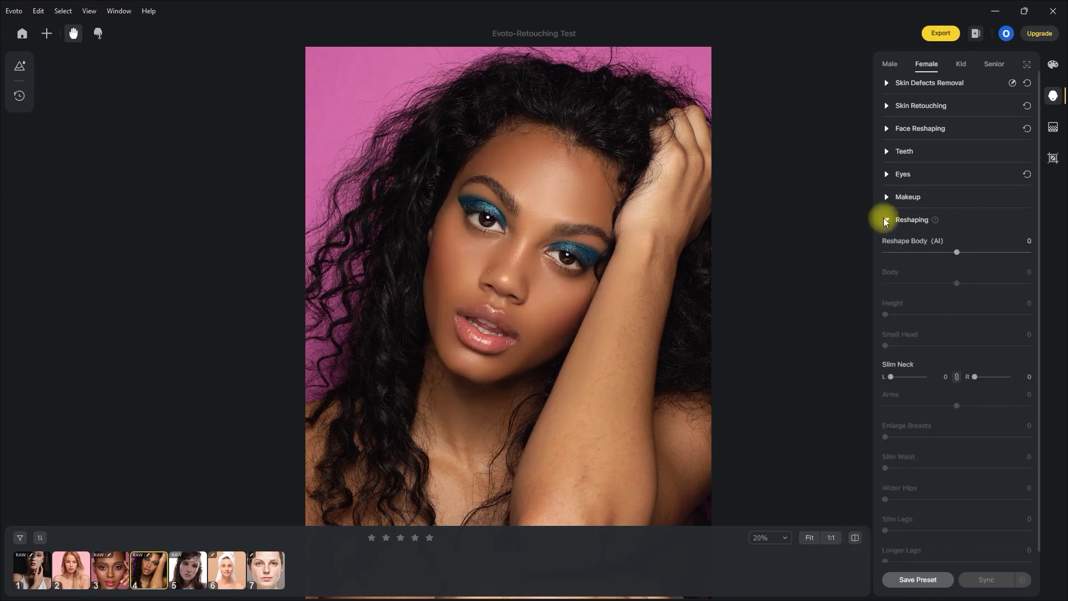
click(885, 220)
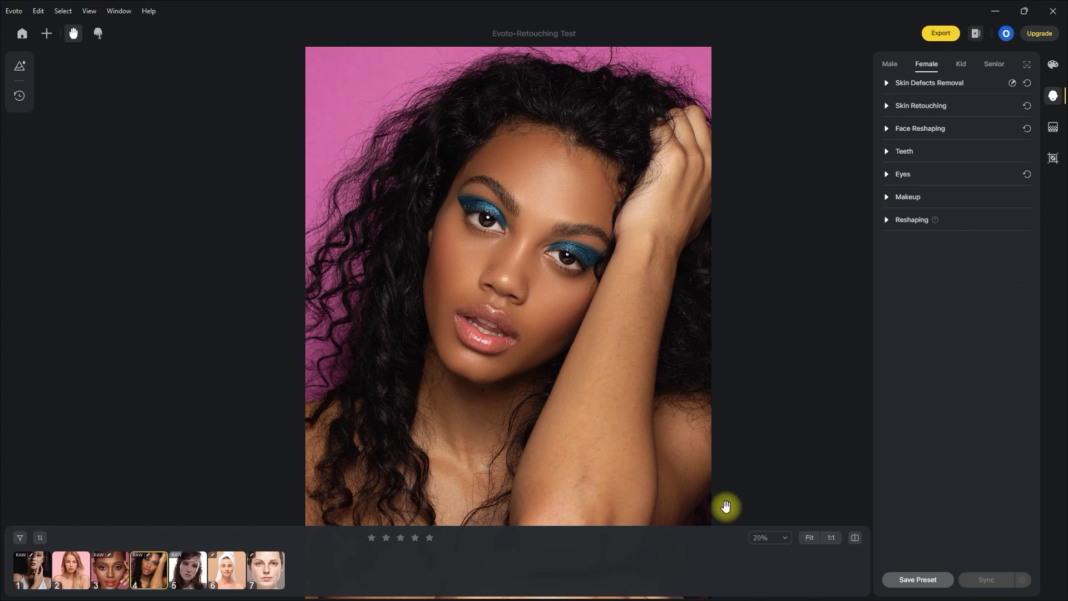
click(856, 540)
click(856, 539)
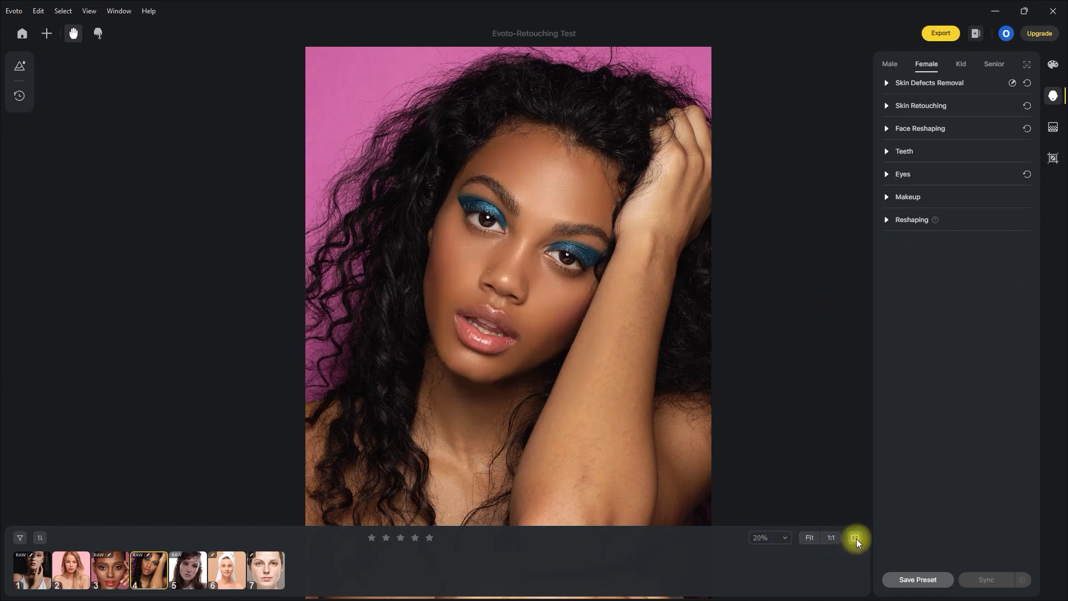
click(856, 540)
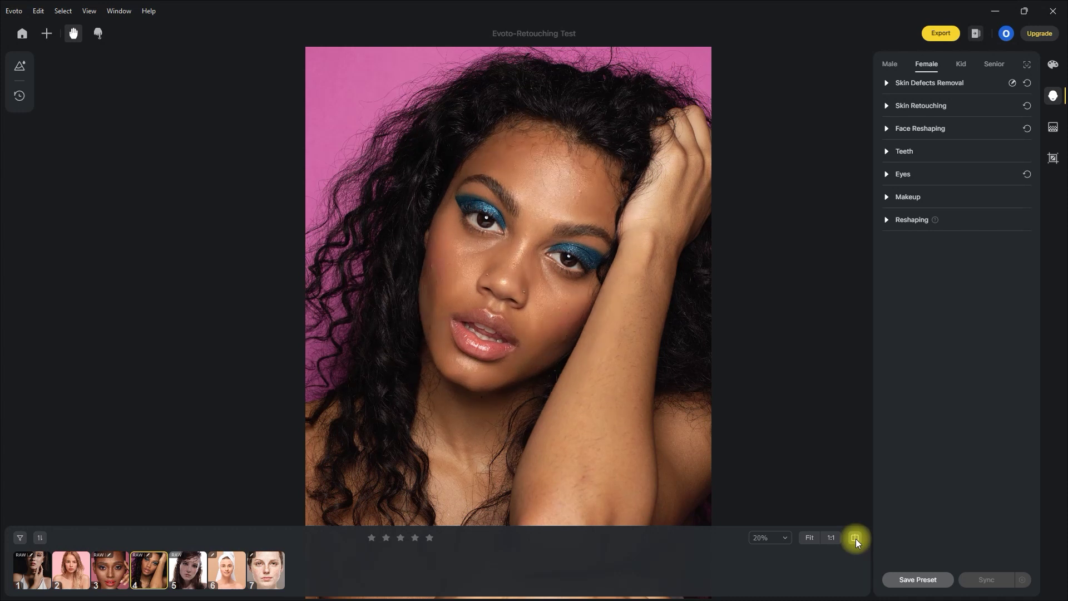
click(856, 539)
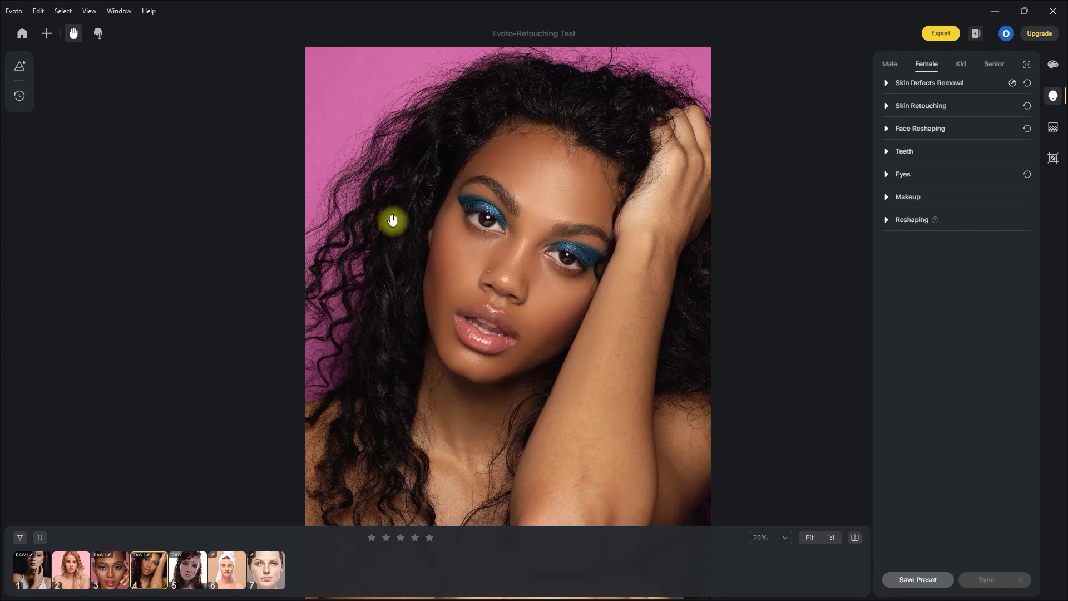
- Compare the retouched portrait of the woman with blue eyeshadow with its original at closer zoom
scroll(531, 248, up, 2)
drag(641, 288, 639, 314)
click(856, 542)
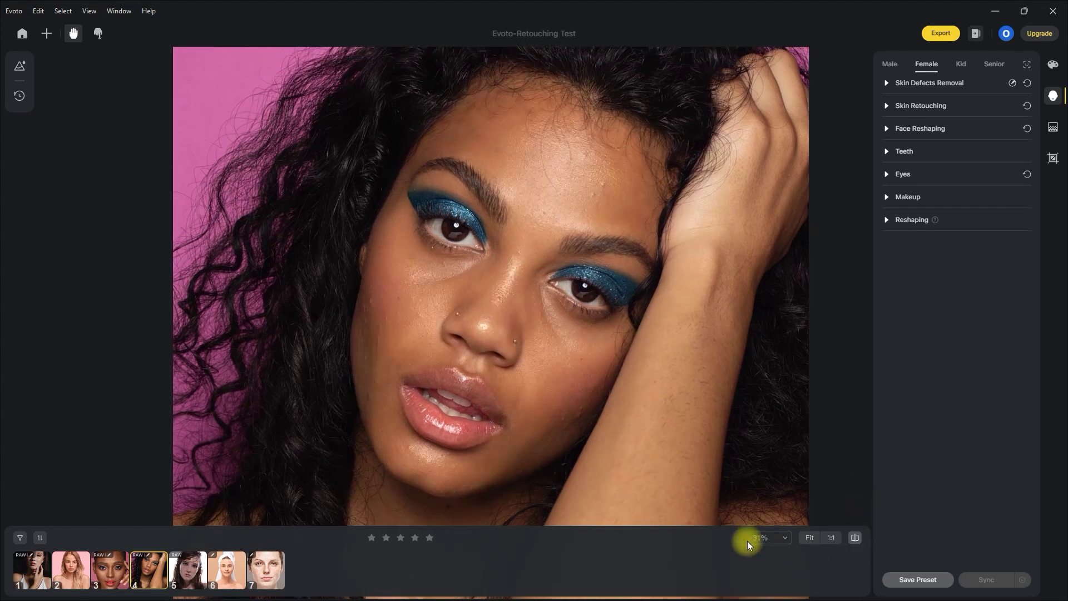
click(856, 539)
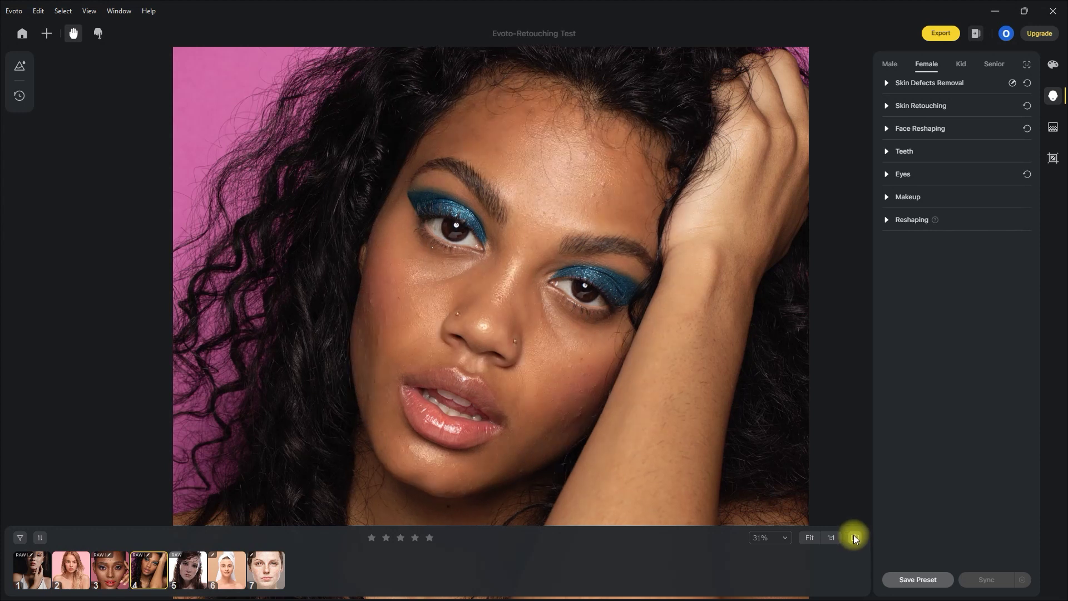
click(855, 538)
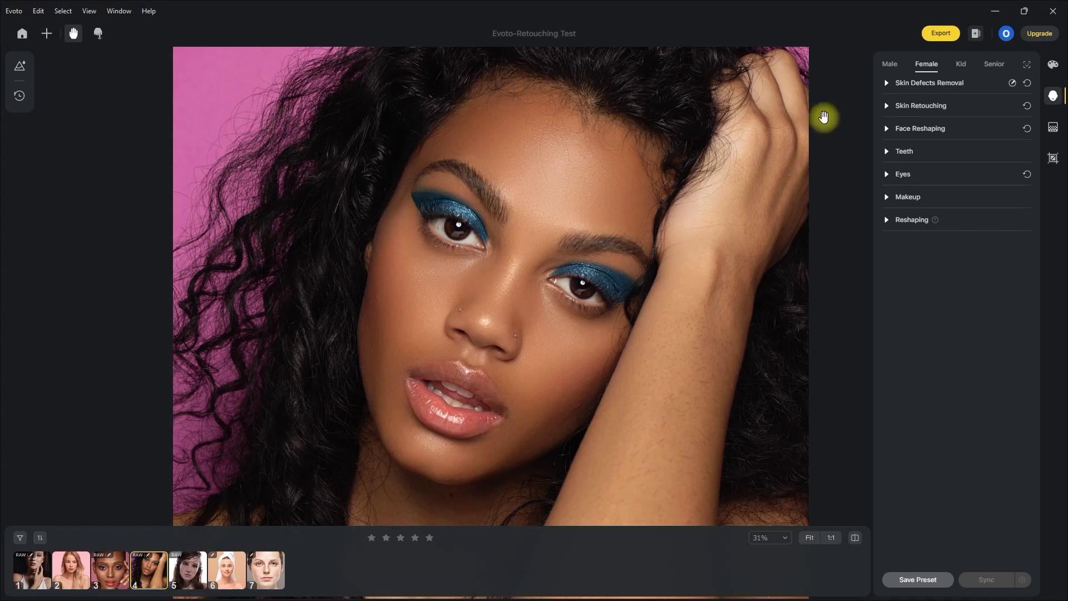
- Export the current portrait with the advanced settings kept at a new subfolder, Default format and quality 14 (Best)
click(947, 34)
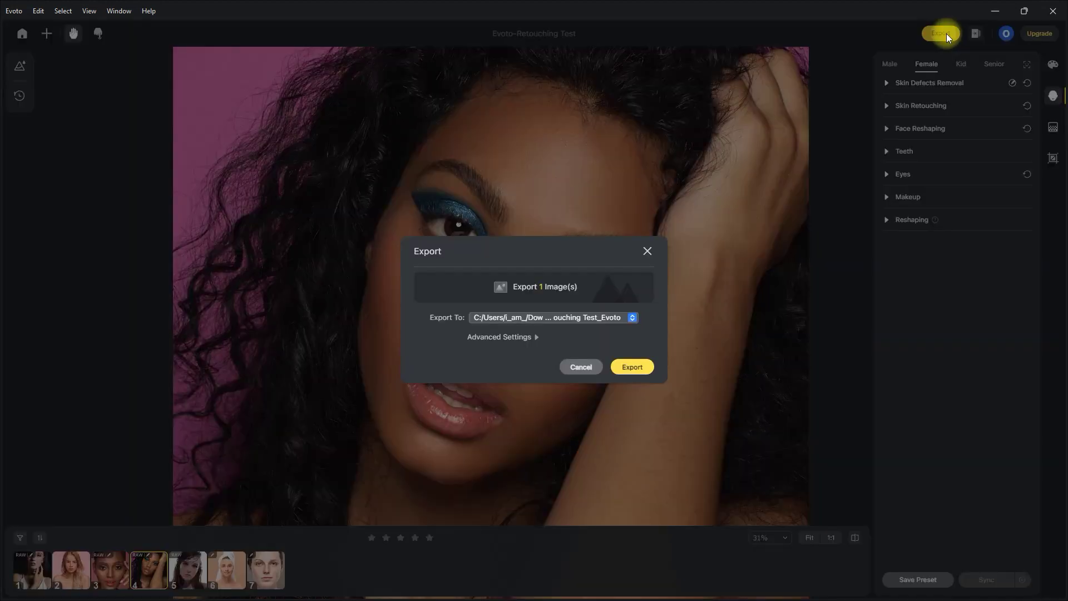
click(519, 336)
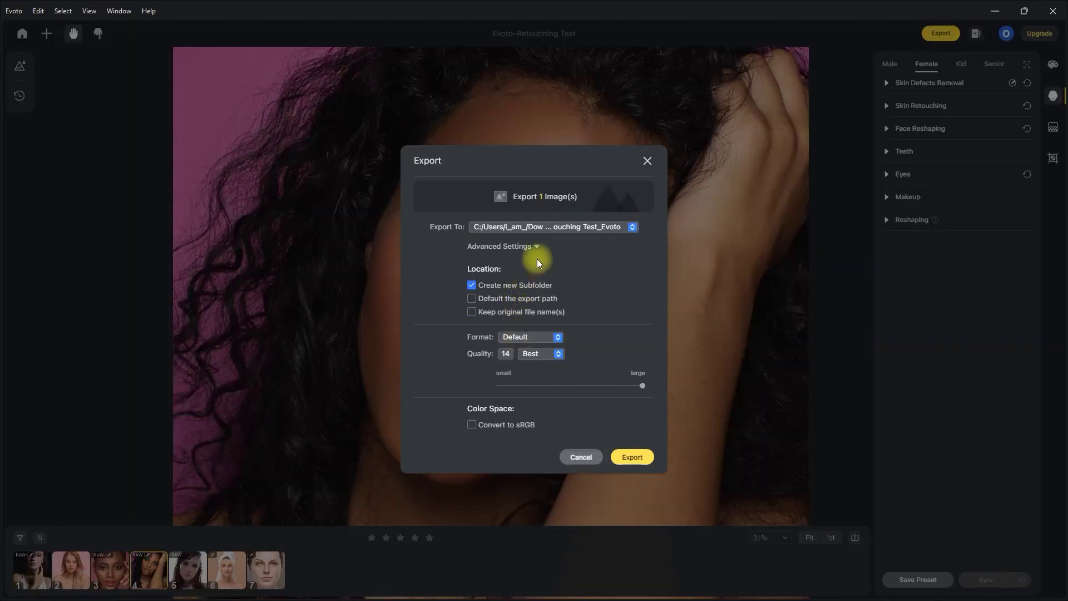
click(634, 459)
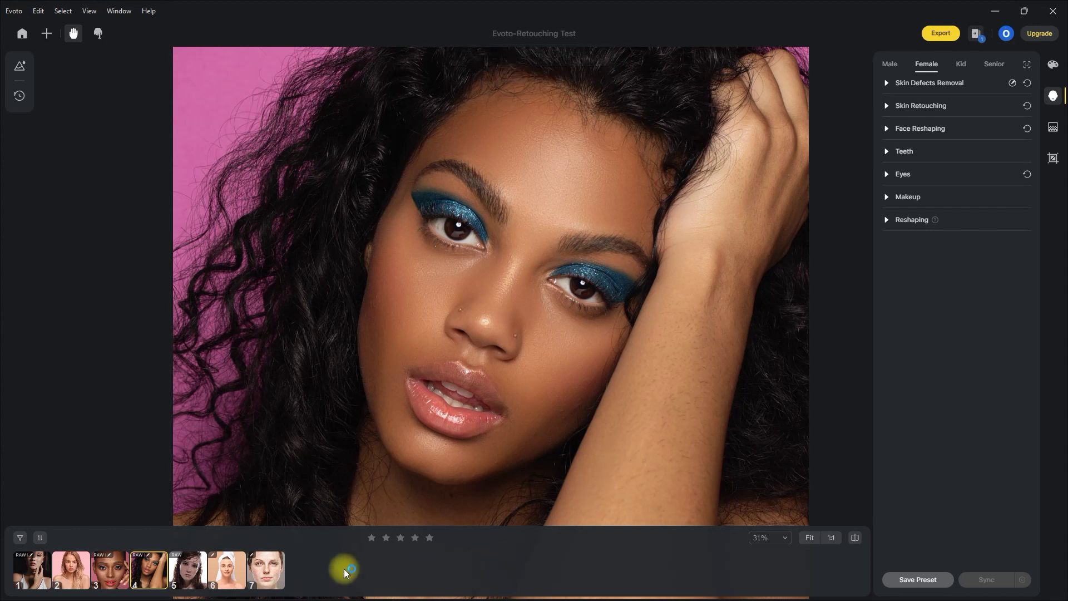
- Select several photos of the project and check their batch export options without exporting
click(273, 578)
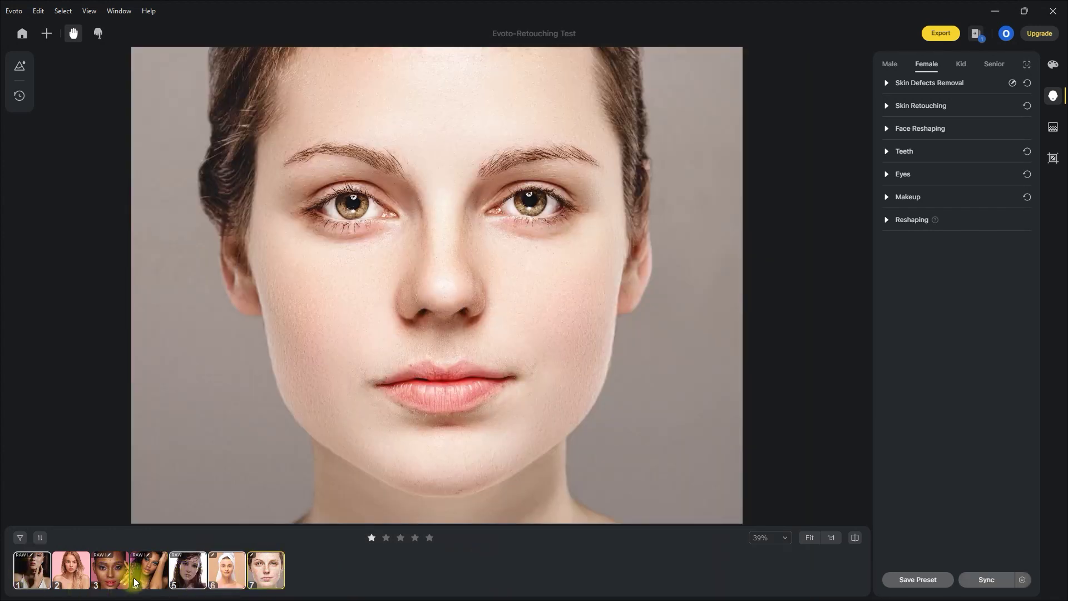
click(942, 33)
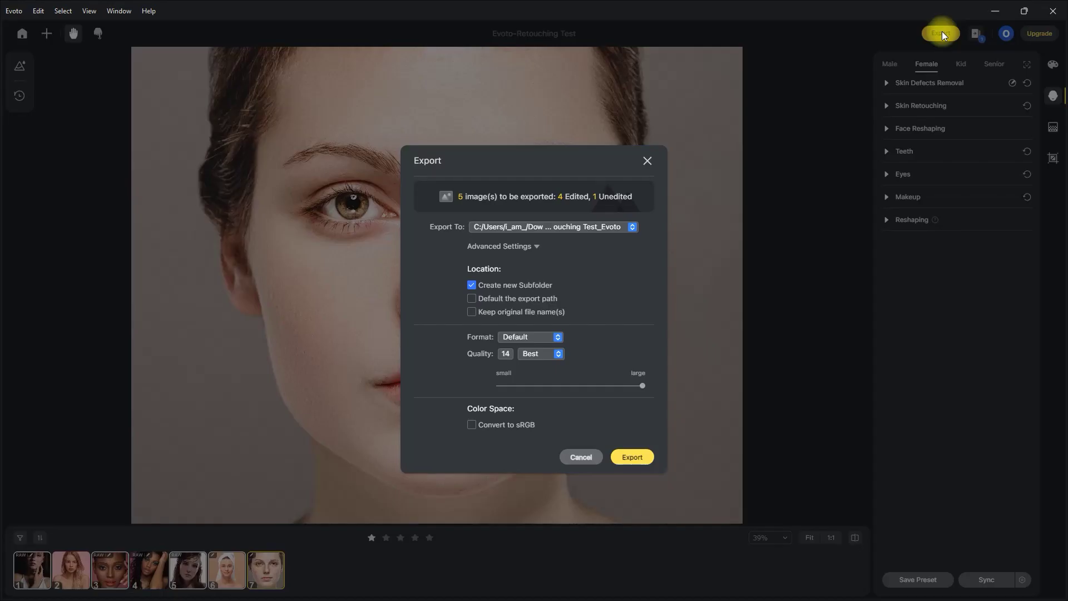
click(581, 457)
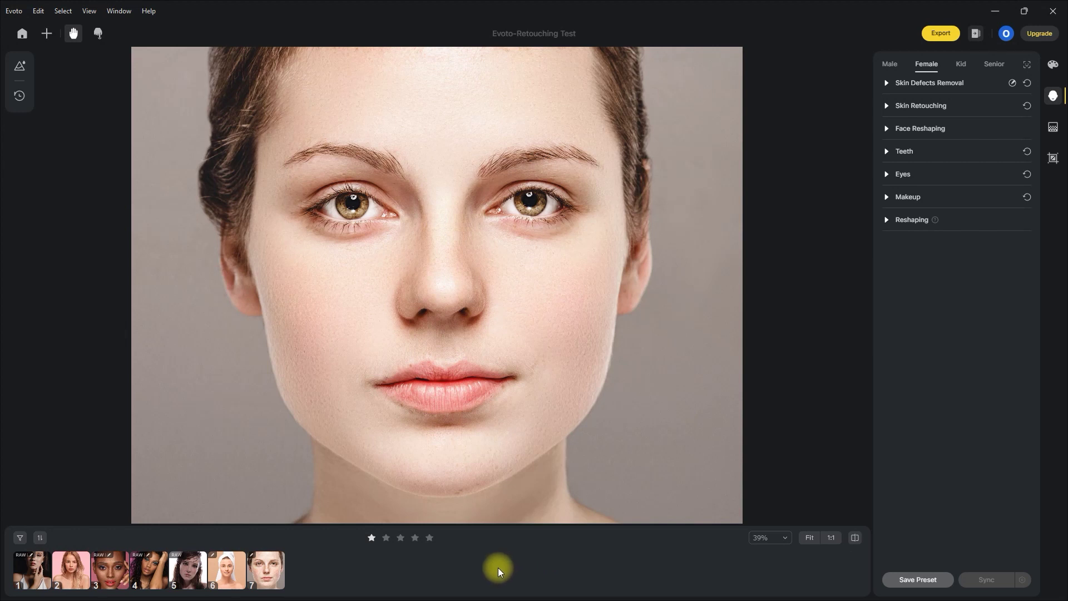
- Leave the current project and create a new project named Batch Processing
click(22, 34)
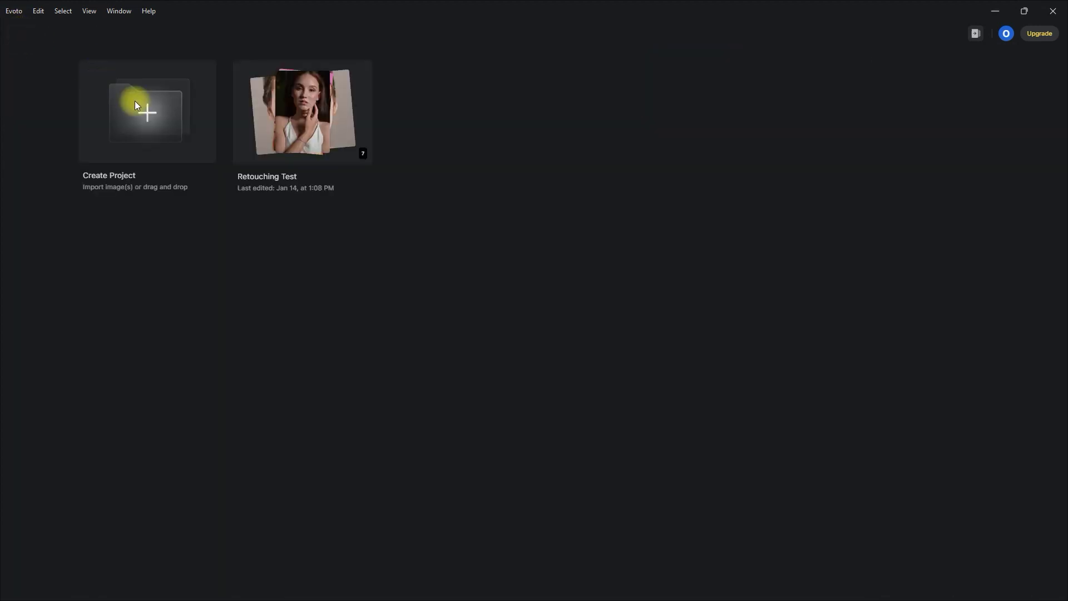
click(160, 116)
text(Batch Processing)
click(627, 345)
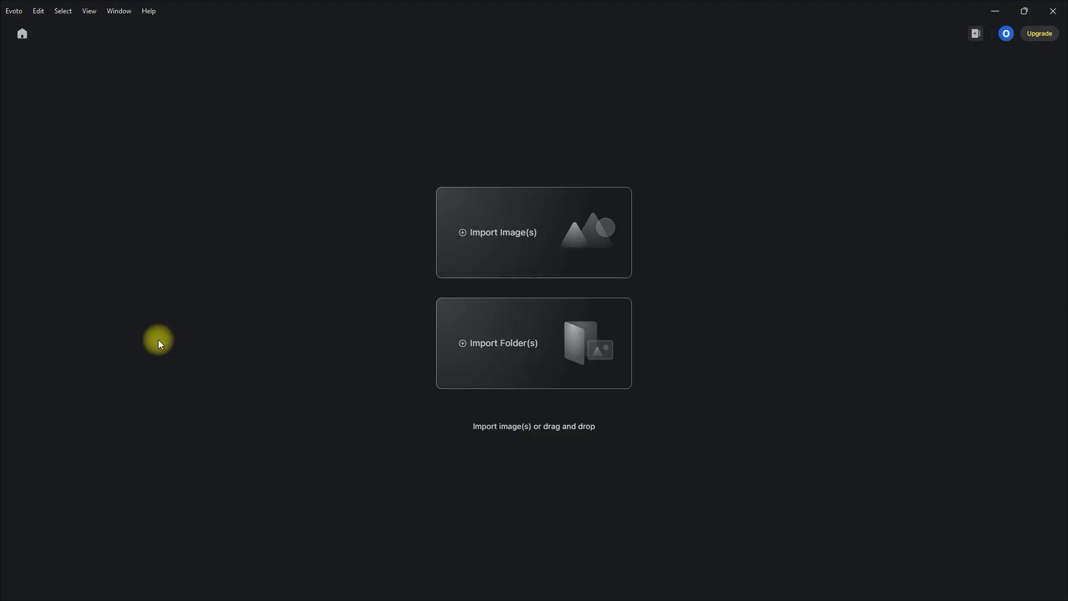
- Import the Snow folder from the Evoto folder into the new project
click(501, 343)
click(212, 29)
click(202, 94)
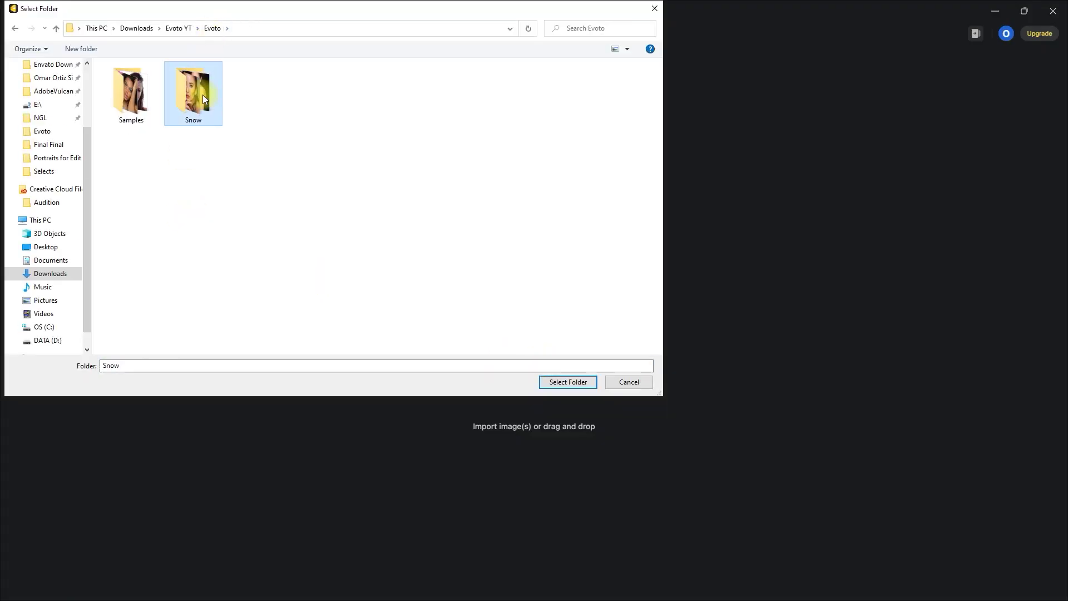
key(Return)
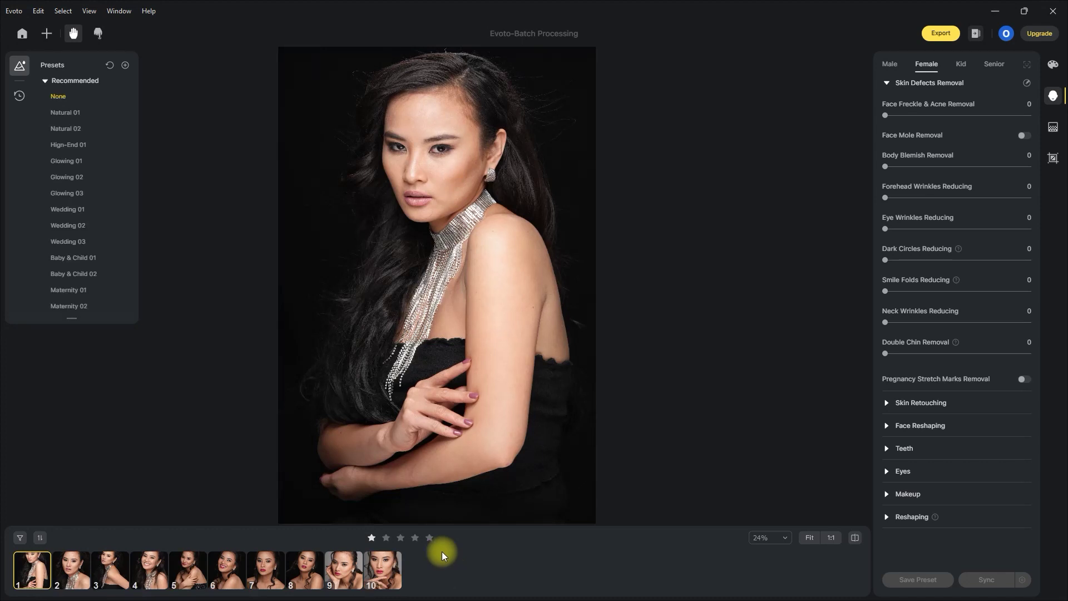
- On photo 10, set Face Freckle & Acne Removal to 80, Eye Wrinkles Reducing to 54 and Dark Circles Reducing to 55
click(382, 568)
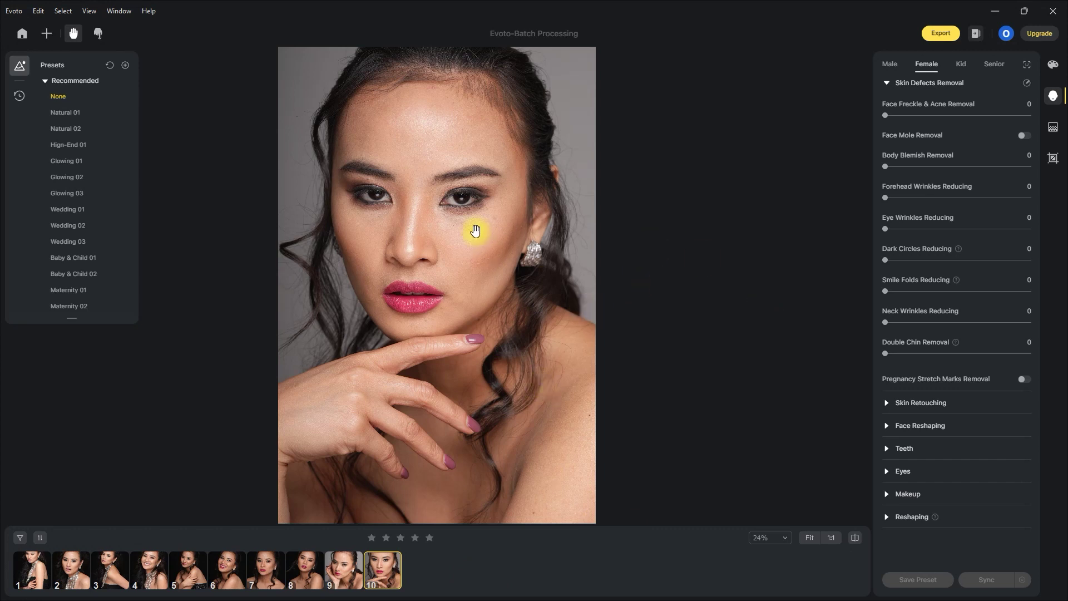
scroll(477, 231, up, 2)
drag(932, 121, 1008, 119)
drag(886, 229, 962, 233)
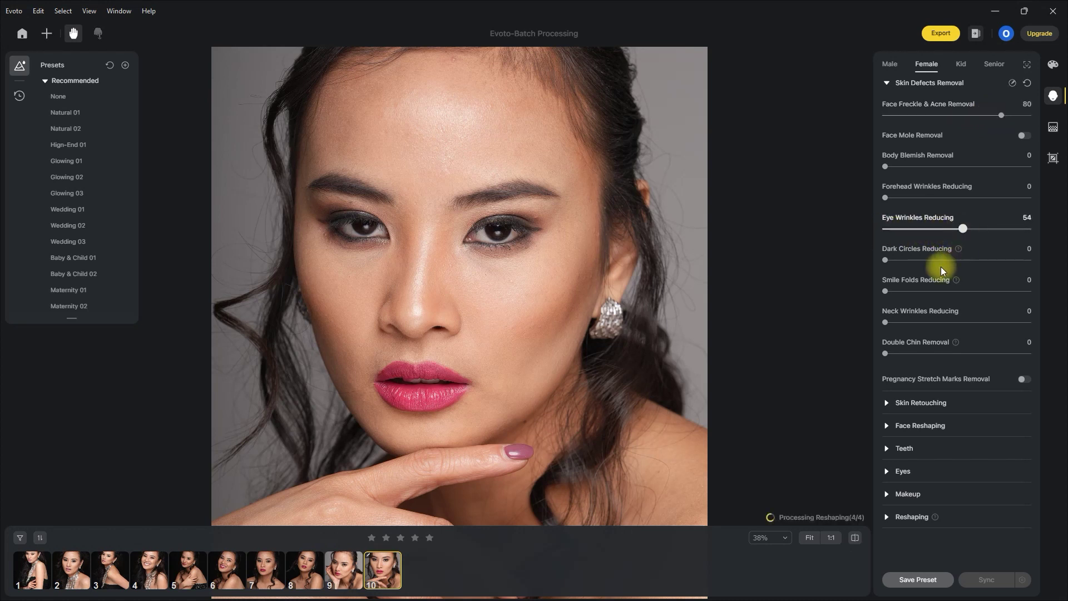
drag(886, 259, 965, 261)
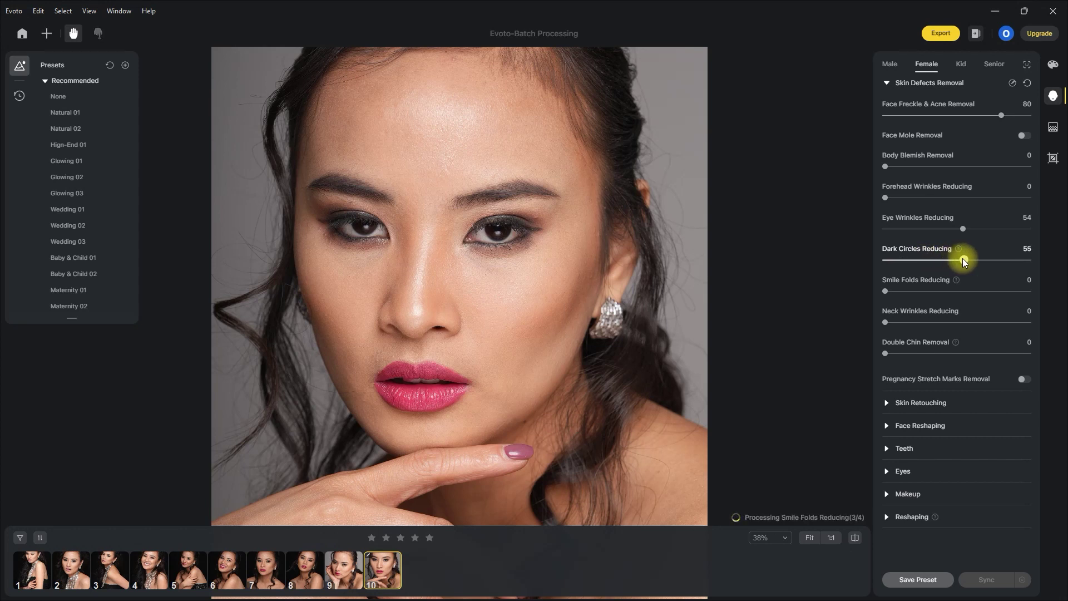
click(896, 83)
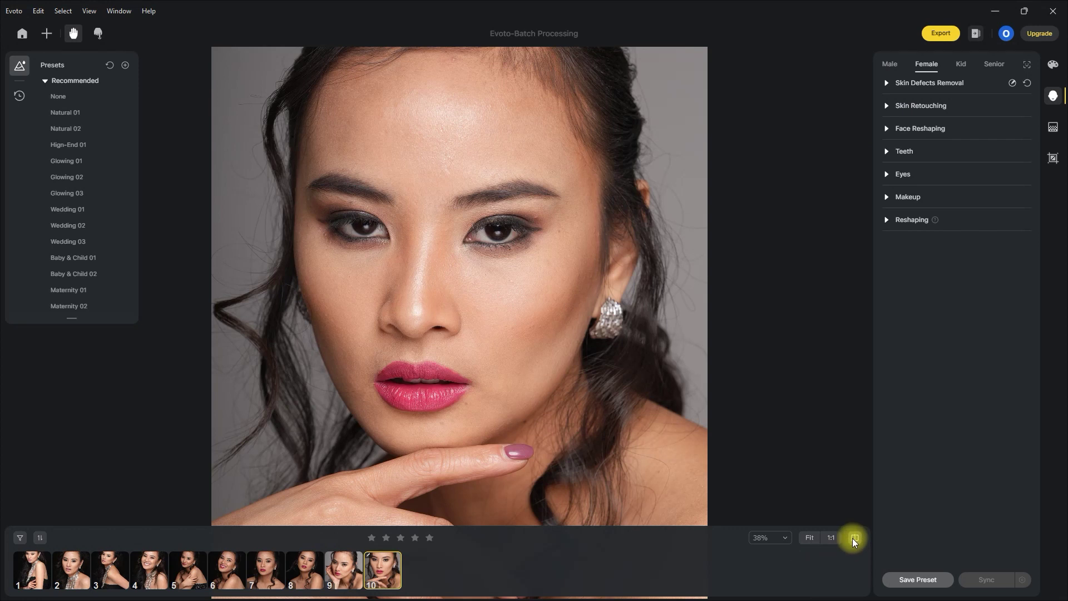
- Set Magic Face Skin (Dodge & Burn) to 60, Face Skin Smoothing to 80 and Skin Tone Unifying to 36
click(888, 106)
drag(887, 138, 969, 144)
drag(886, 169, 1002, 169)
drag(887, 262, 937, 262)
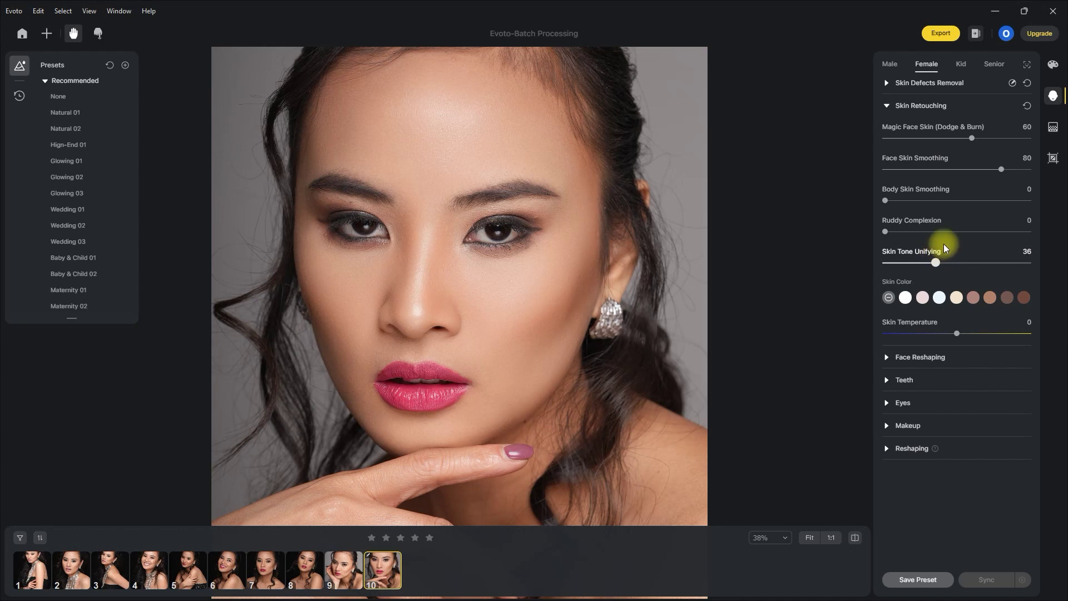
click(887, 105)
- Set the Brightness of the eyes to 49
click(887, 175)
drag(886, 207, 956, 207)
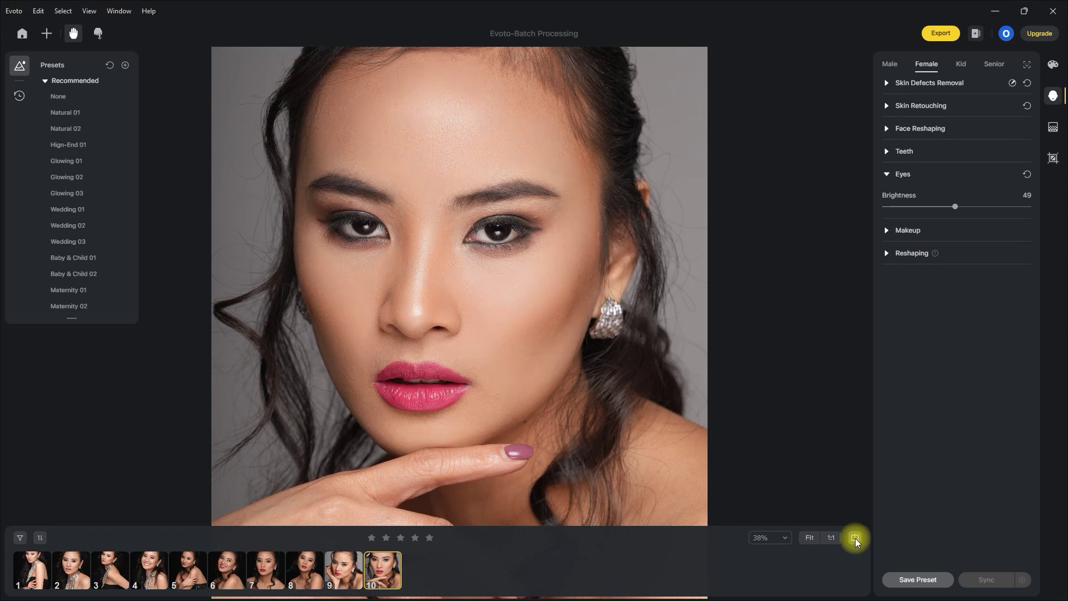
click(888, 175)
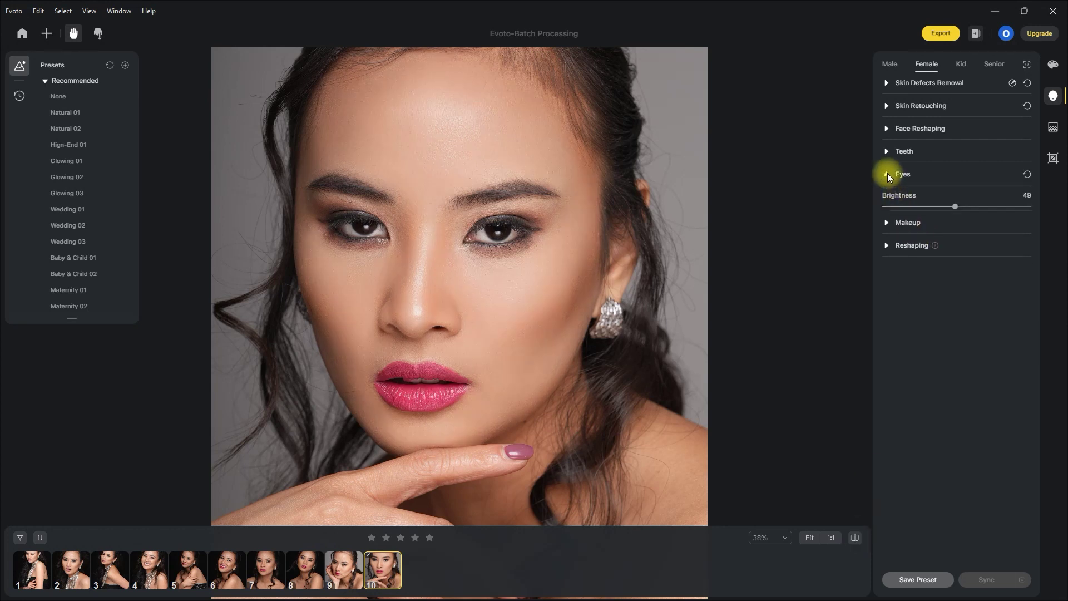
- Save the retouching settings as a preset named Snow in a new preset group called Batch Photos
click(919, 580)
text(Snow)
click(599, 257)
click(497, 305)
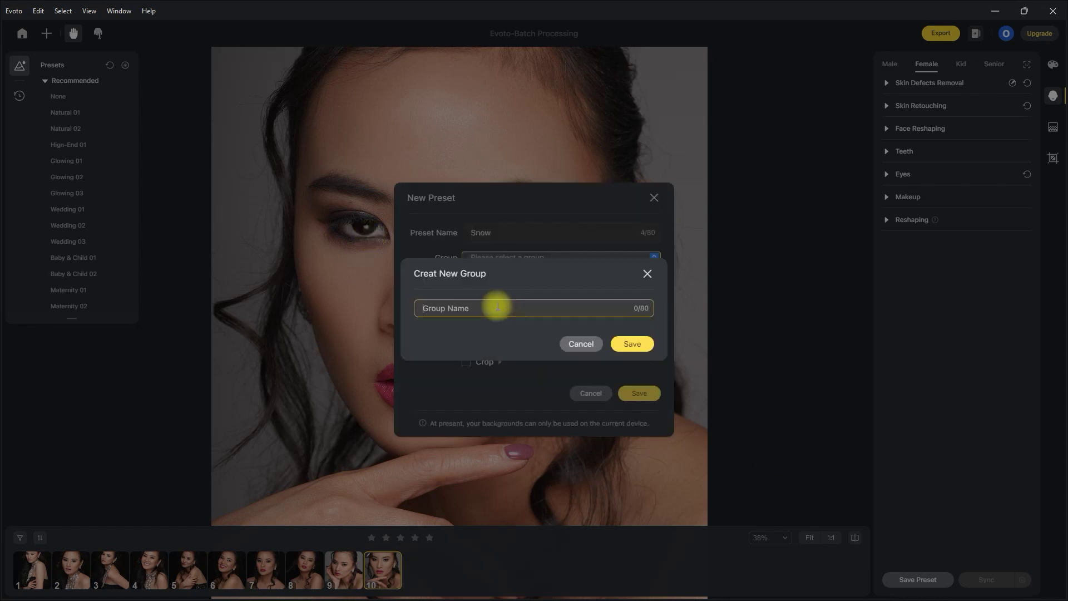
text(Batch Photos)
click(632, 344)
click(632, 278)
click(639, 393)
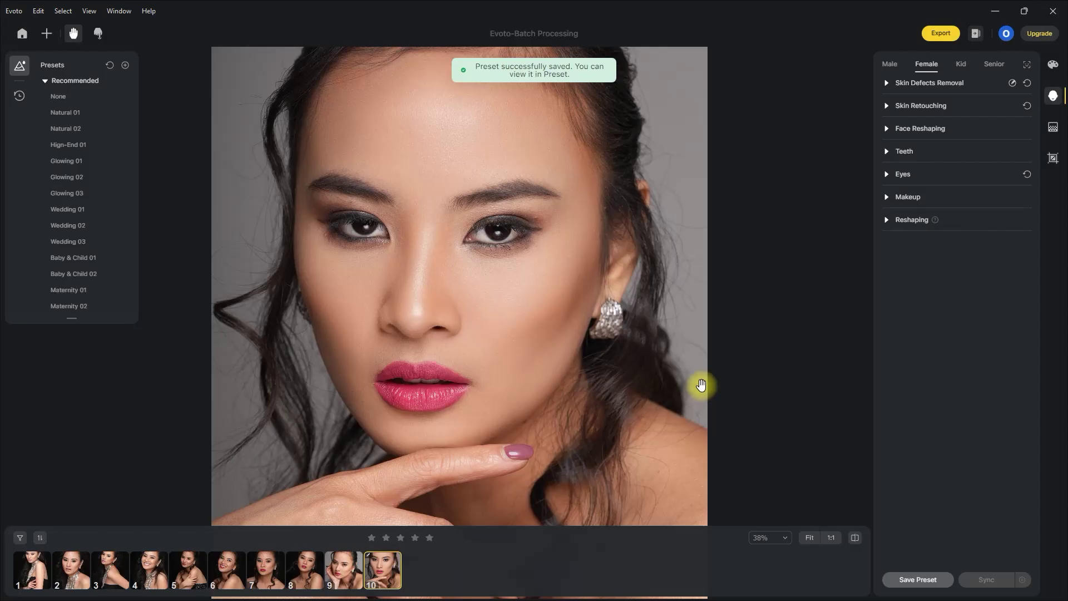
- Select photos 1 to 9 and apply photo 10's retouching settings to them
click(343, 570)
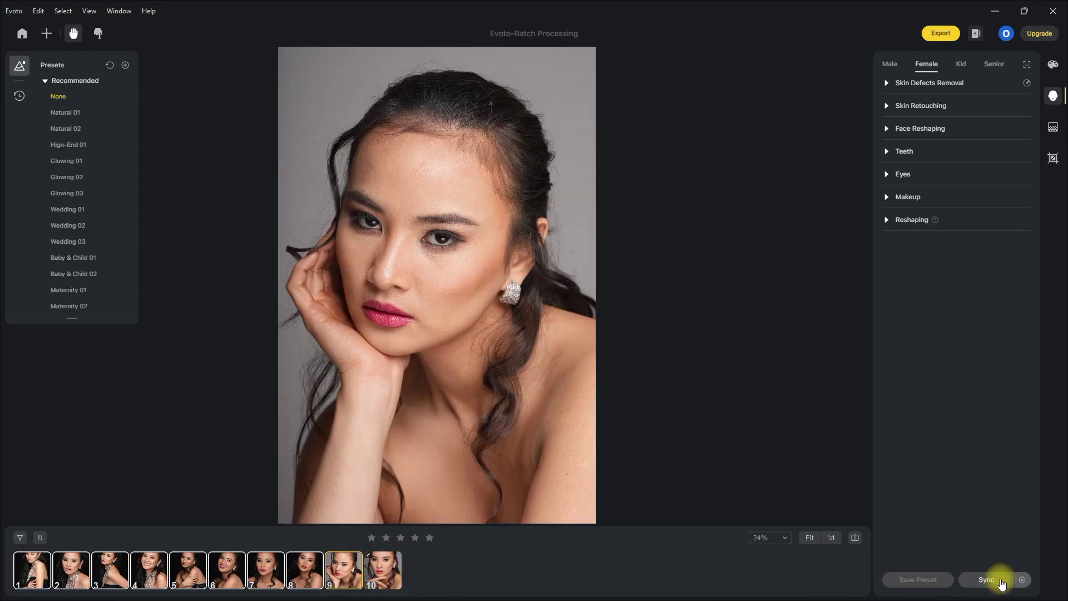
click(1002, 582)
click(598, 394)
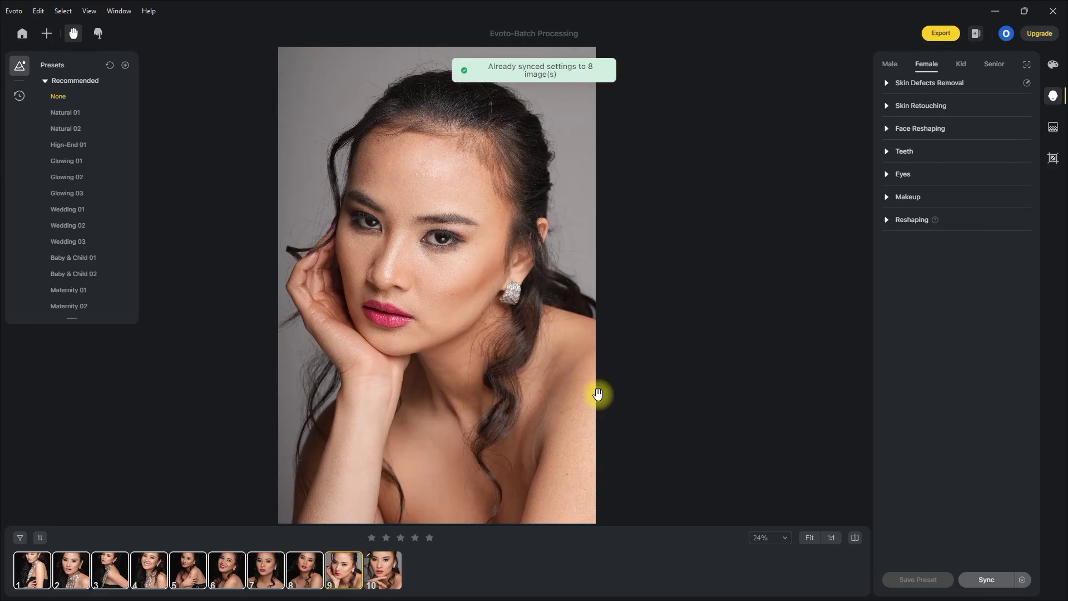
key(ctrl+v)
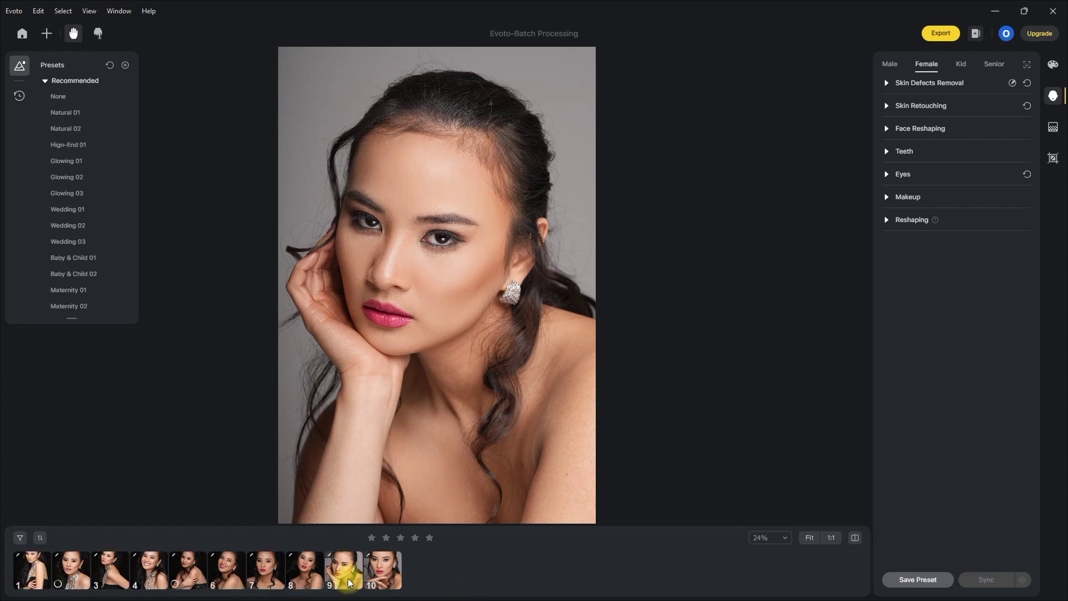
- Go back through the batch-retouched photos from photo 9 to photo 1 and check the results
key(Left)
key(Left)
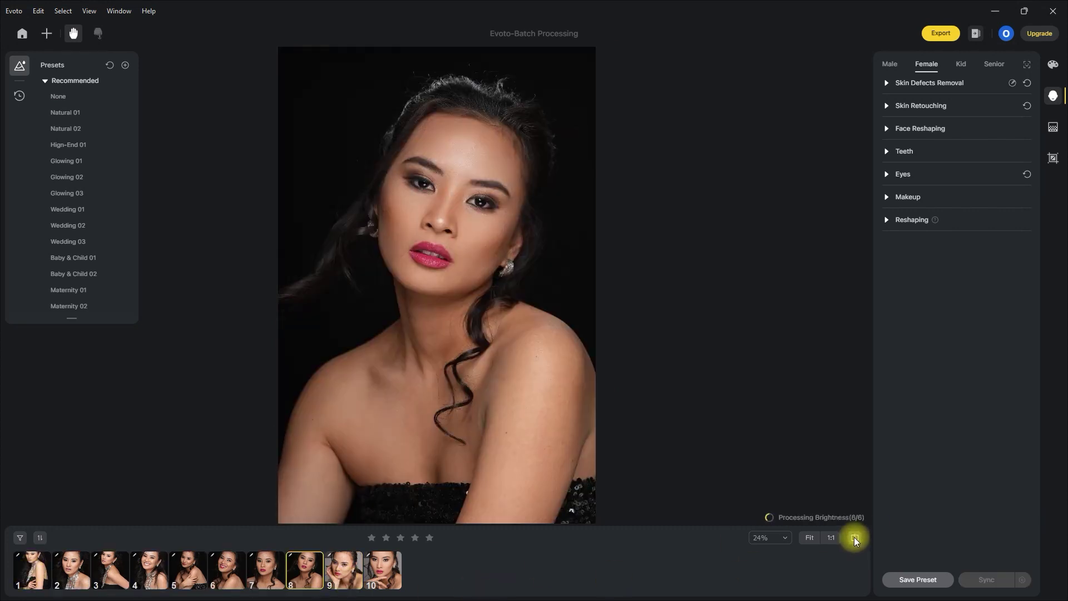
key(Left)
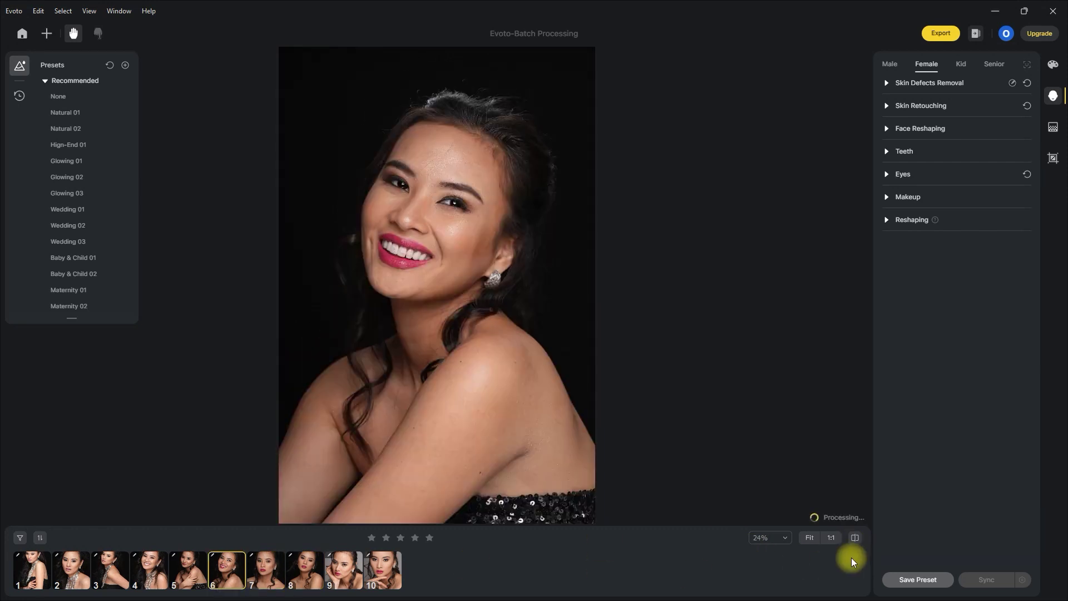
key(Left)
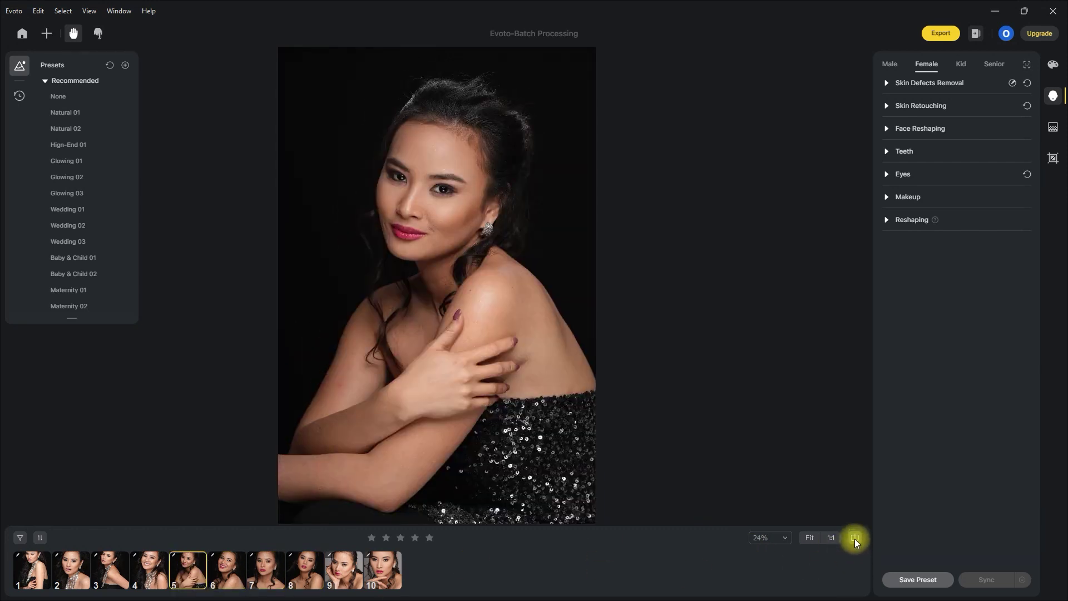
key(Left)
key(Left)
key(Left)
key(Left)
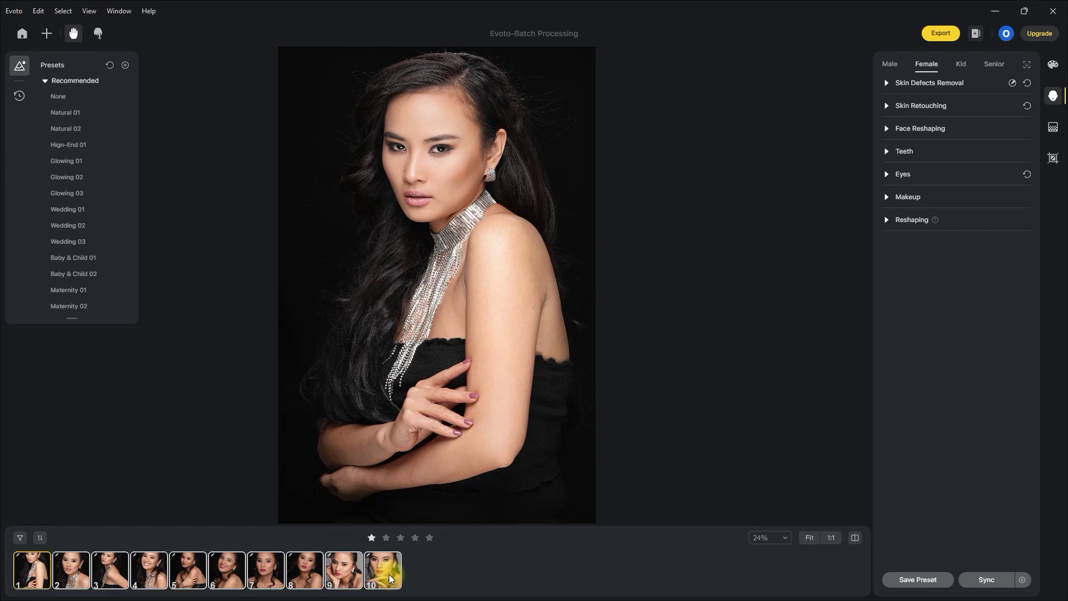
- Export all ten photos of the project, and examine the retouched face in photo 2 up close
click(942, 33)
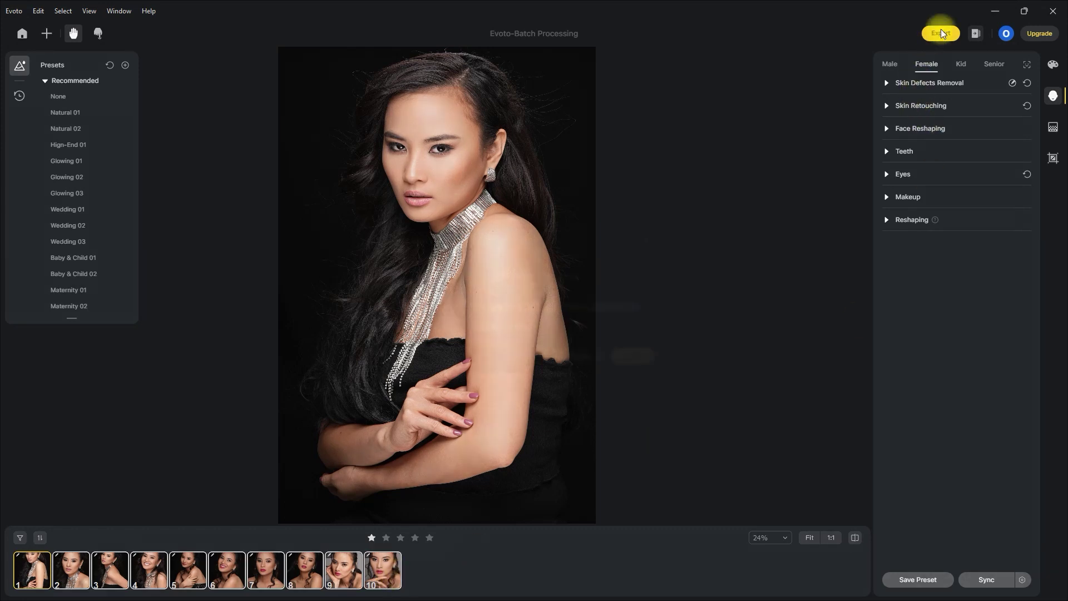
click(634, 367)
scroll(489, 306, up, 5)
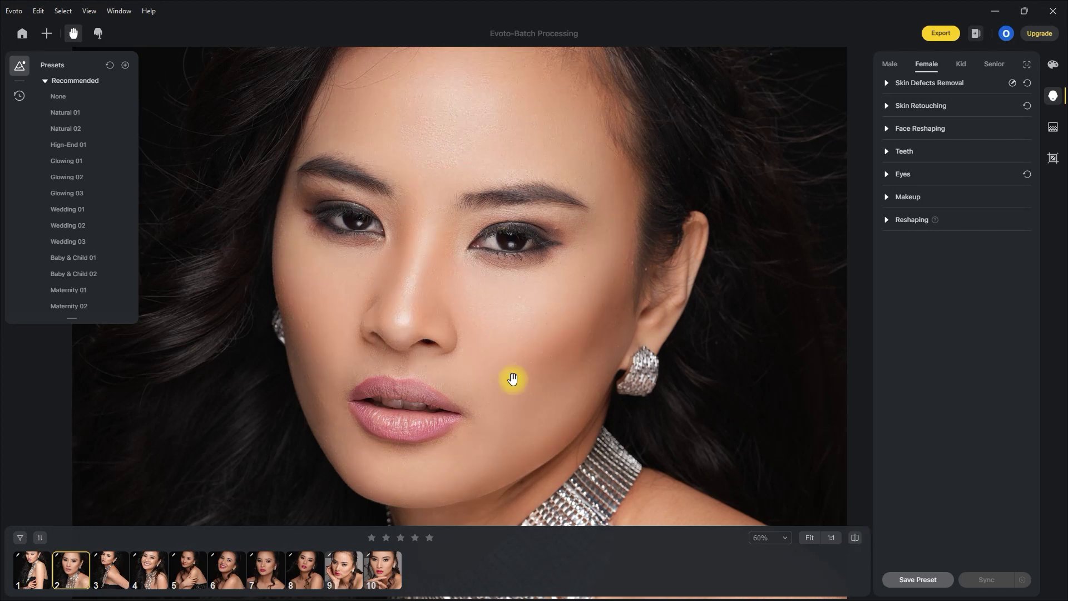
scroll(506, 367, down, 3)
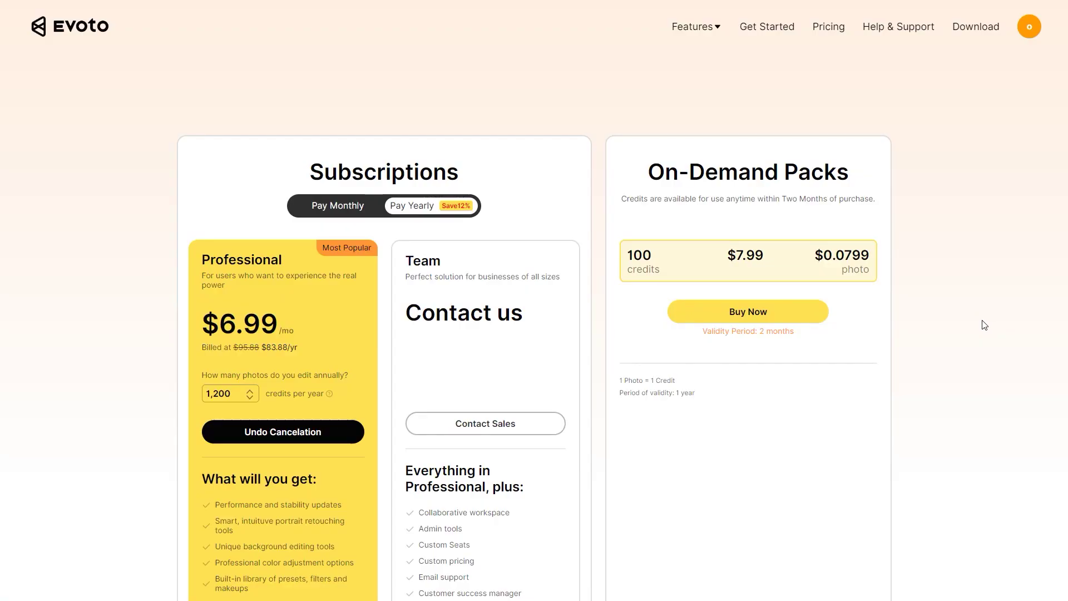
- Switch to the Evoto website and look over the subscription pricing and the Portrait Retouching features page
scroll(985, 325, down, 1)
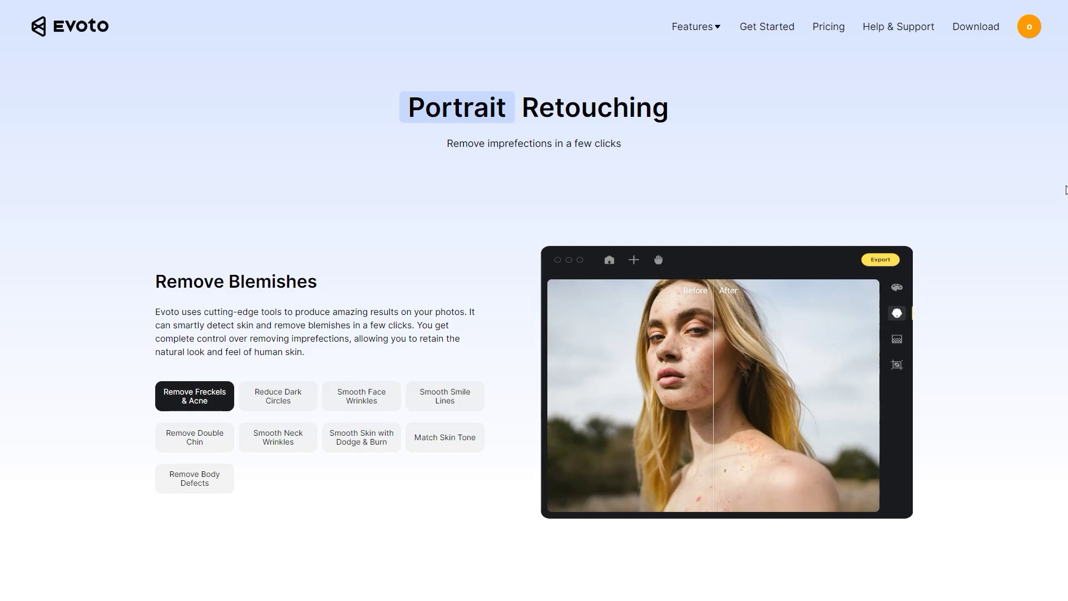
scroll(1031, 200, down, 5)
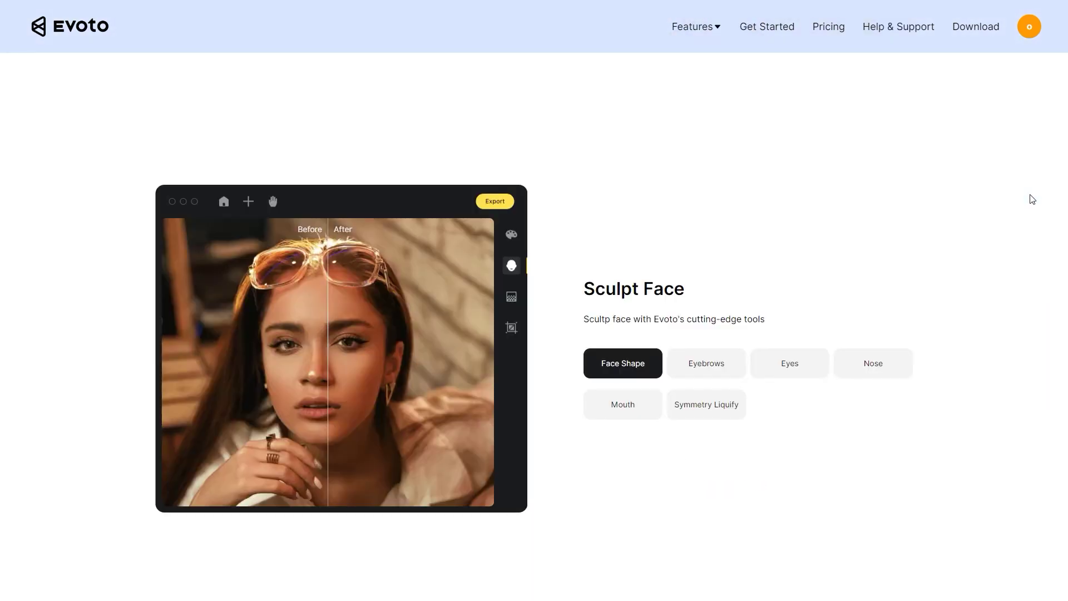
scroll(1033, 199, down, 10)
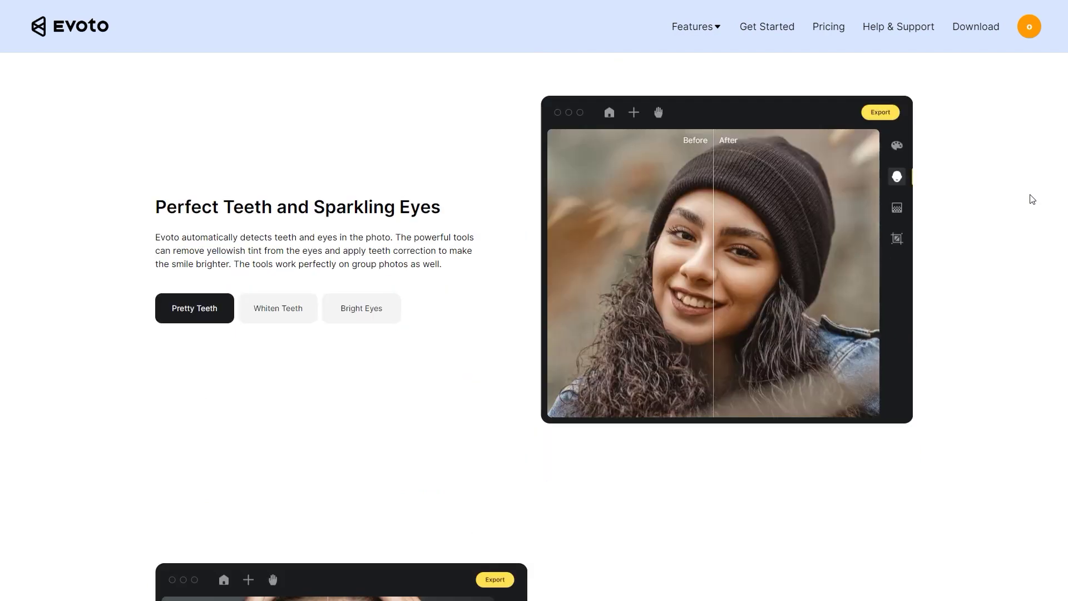
- Look over the teeth, eyes and makeup sections of the portrait features, and the Color and Tone page with Raw Editing and Color Adjustments
scroll(1033, 200, down, 9)
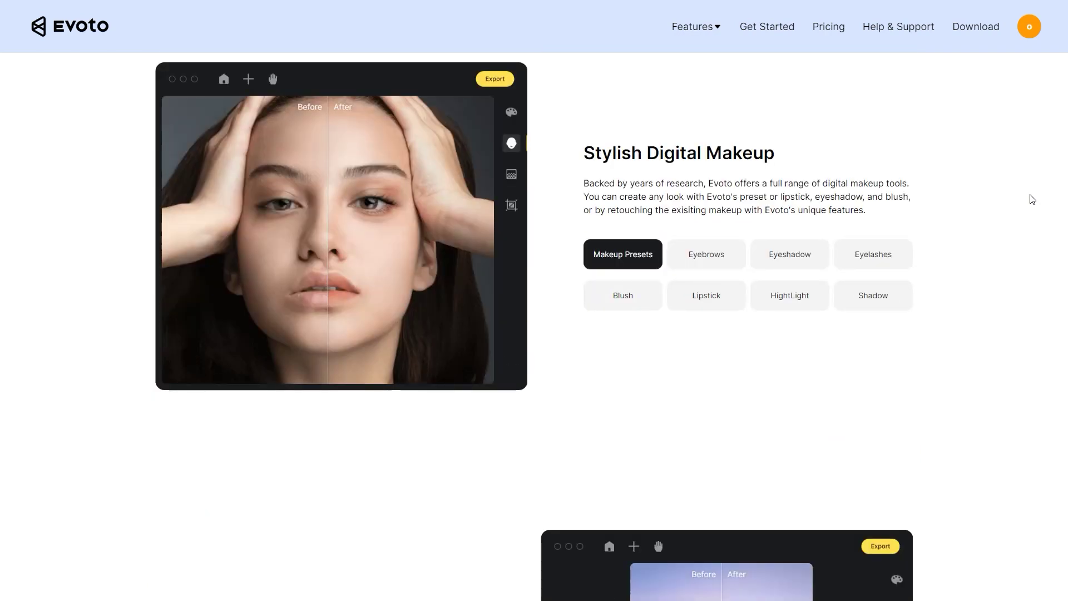
scroll(1033, 200, down, 10)
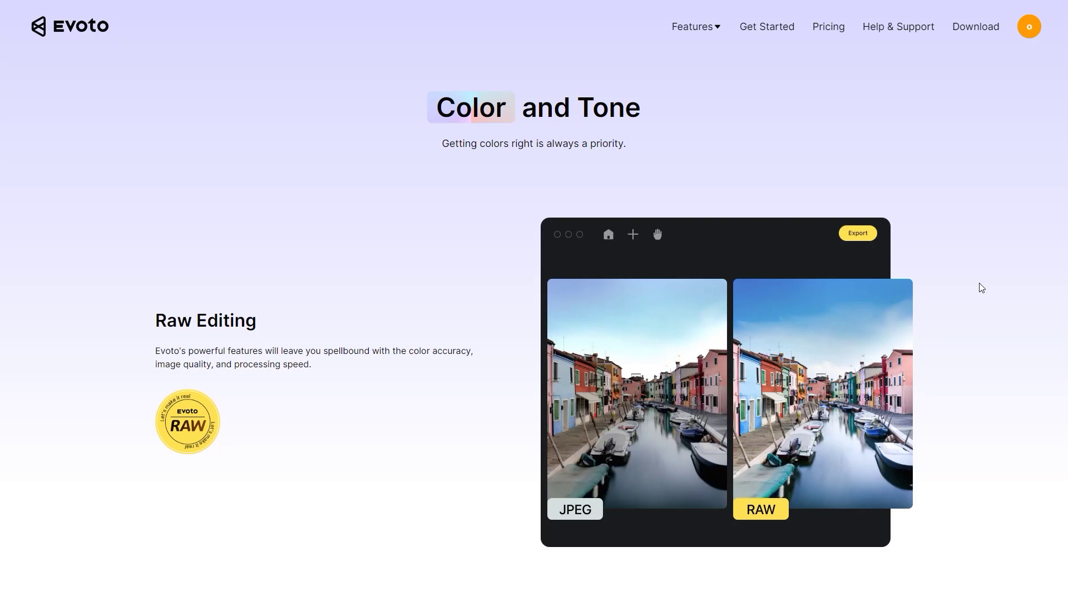
scroll(982, 287, down, 10)
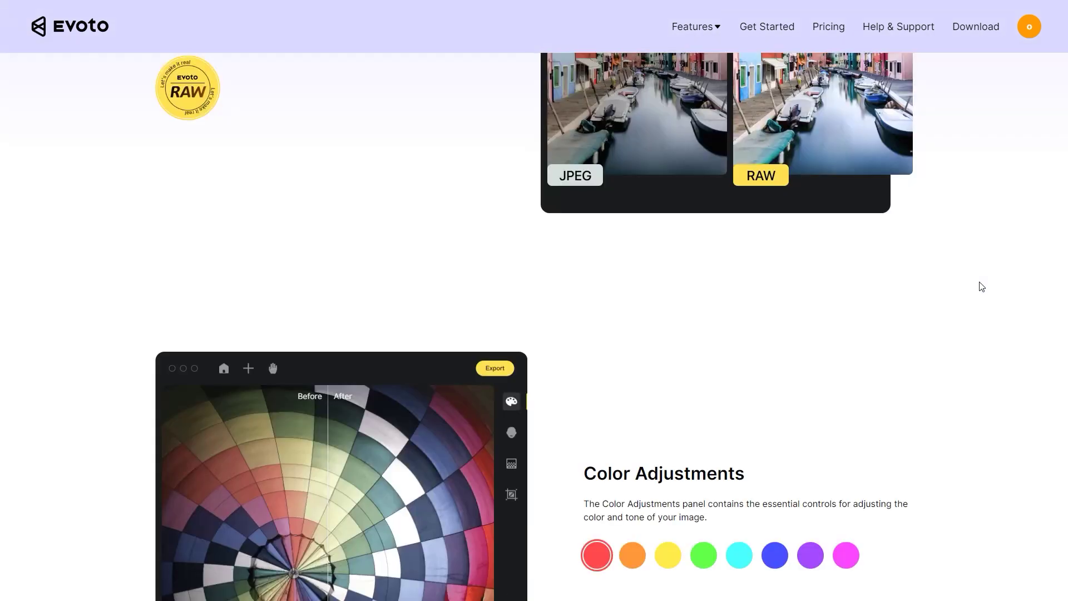
scroll(981, 287, down, 10)
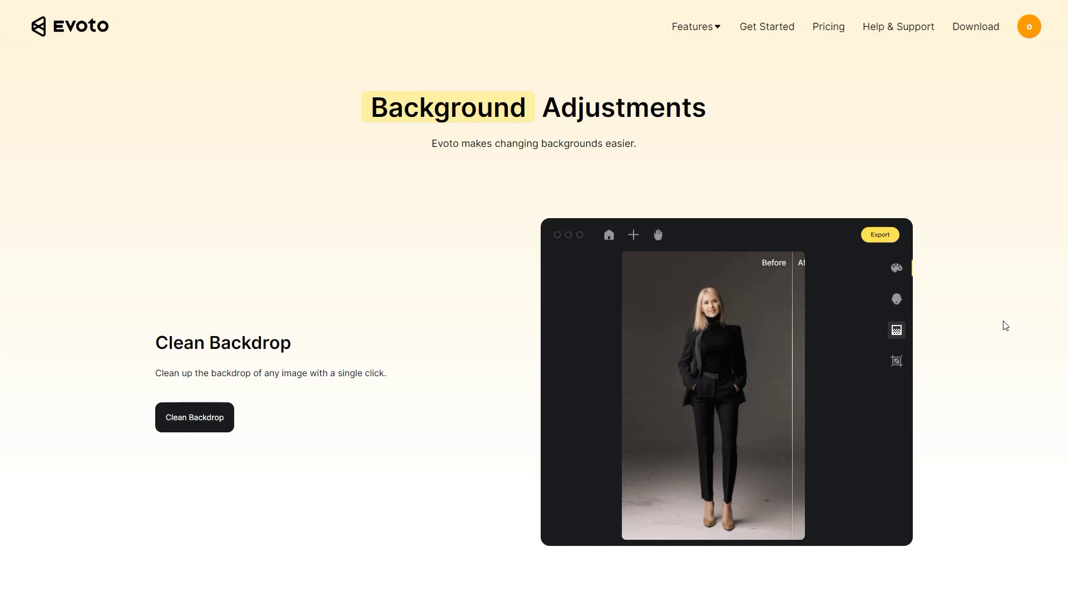
- Look through the Background Adjustments features page and preview the blue backdrop in the Change Headshot Backdrop demo
scroll(993, 327, down, 5)
scroll(992, 327, down, 4)
scroll(992, 326, down, 9)
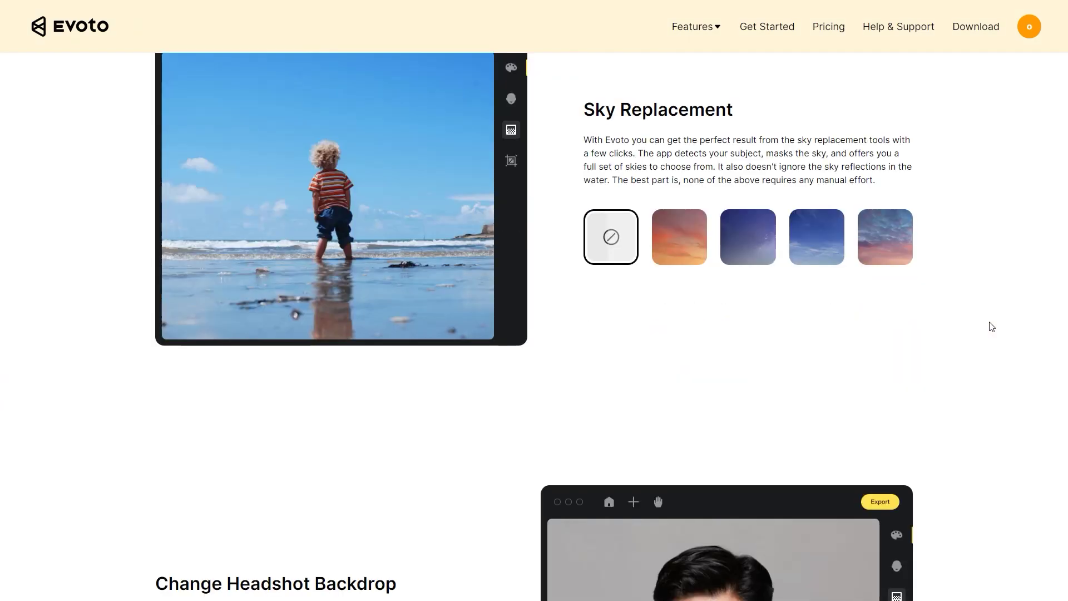
click(368, 318)
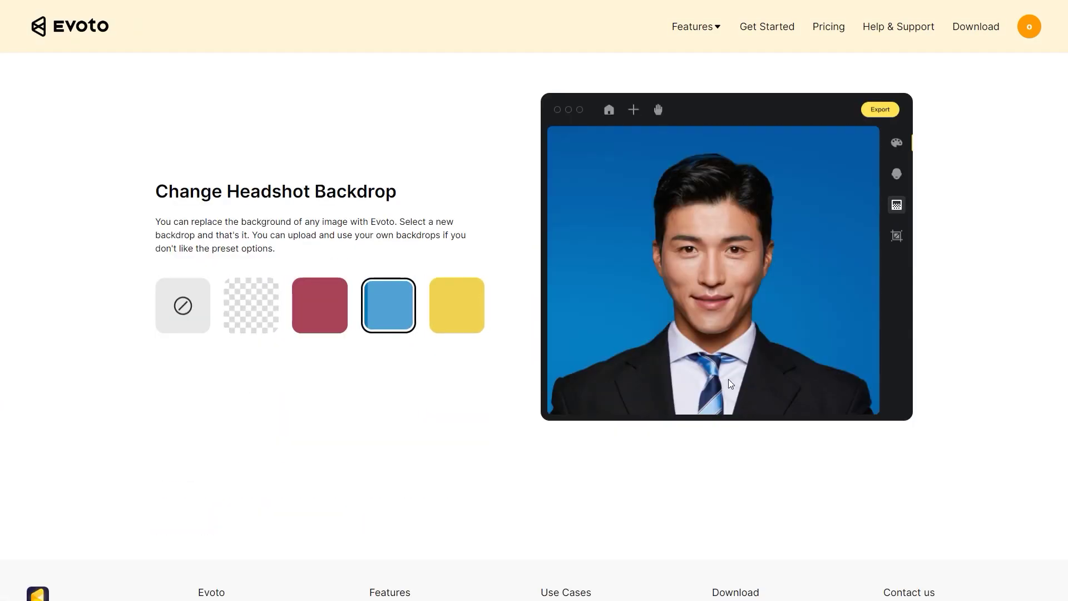